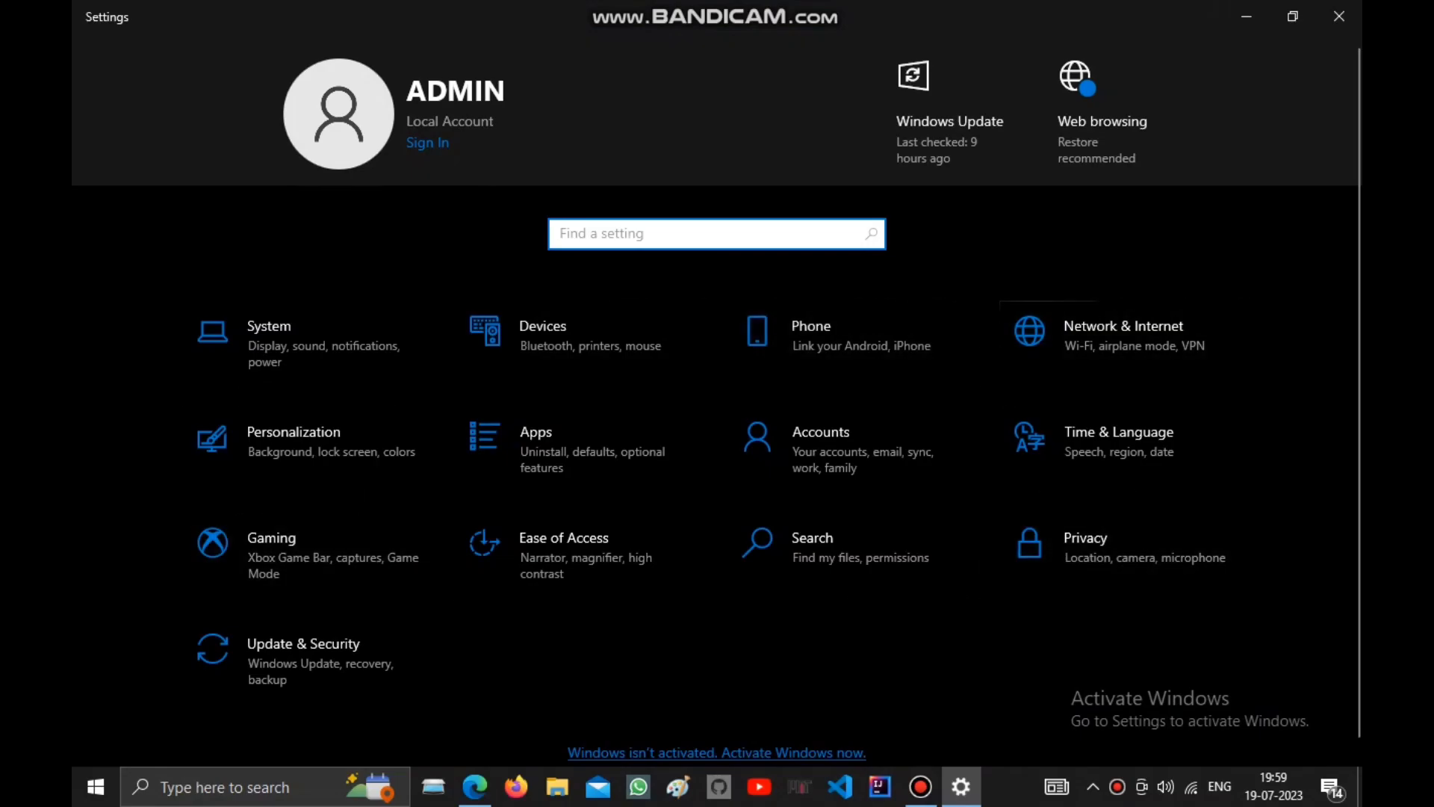
# Go to the Network & Internet section of Windows Settings
pyautogui.click(1075, 336)
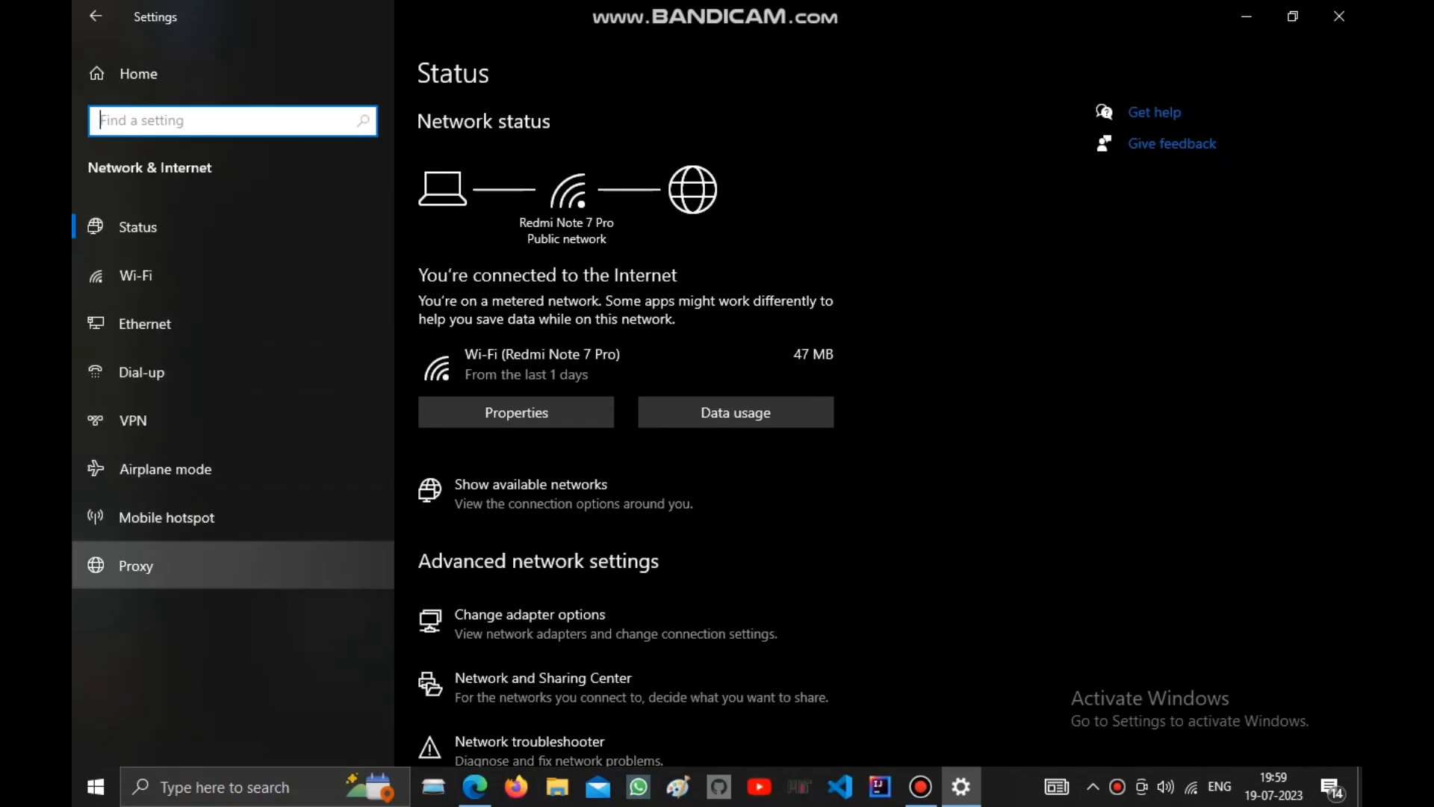
# On the Proxy page, switch on 'Use a proxy server' and focus the Address field
pyautogui.click(146, 565)
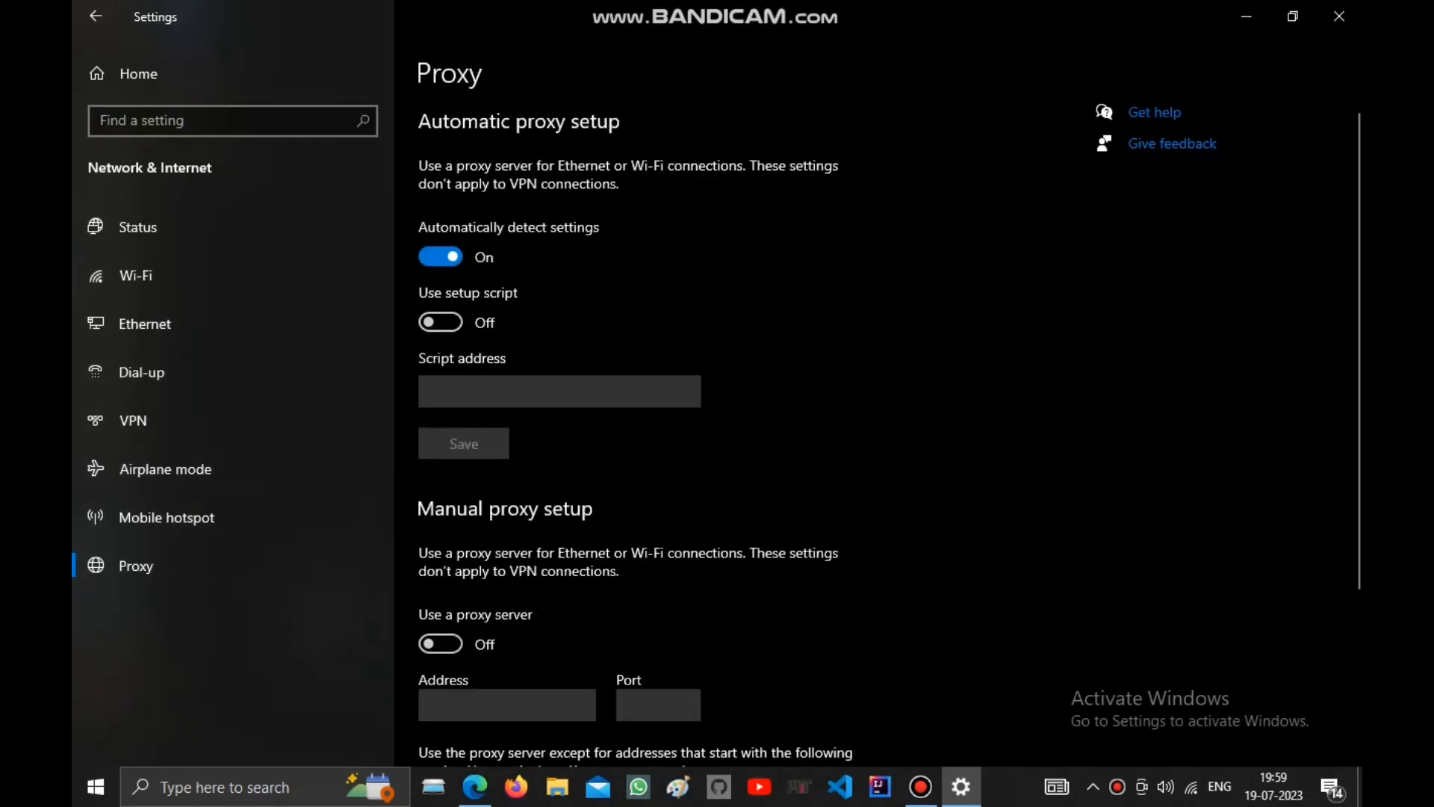
pyautogui.scroll(-2, 885, 437)
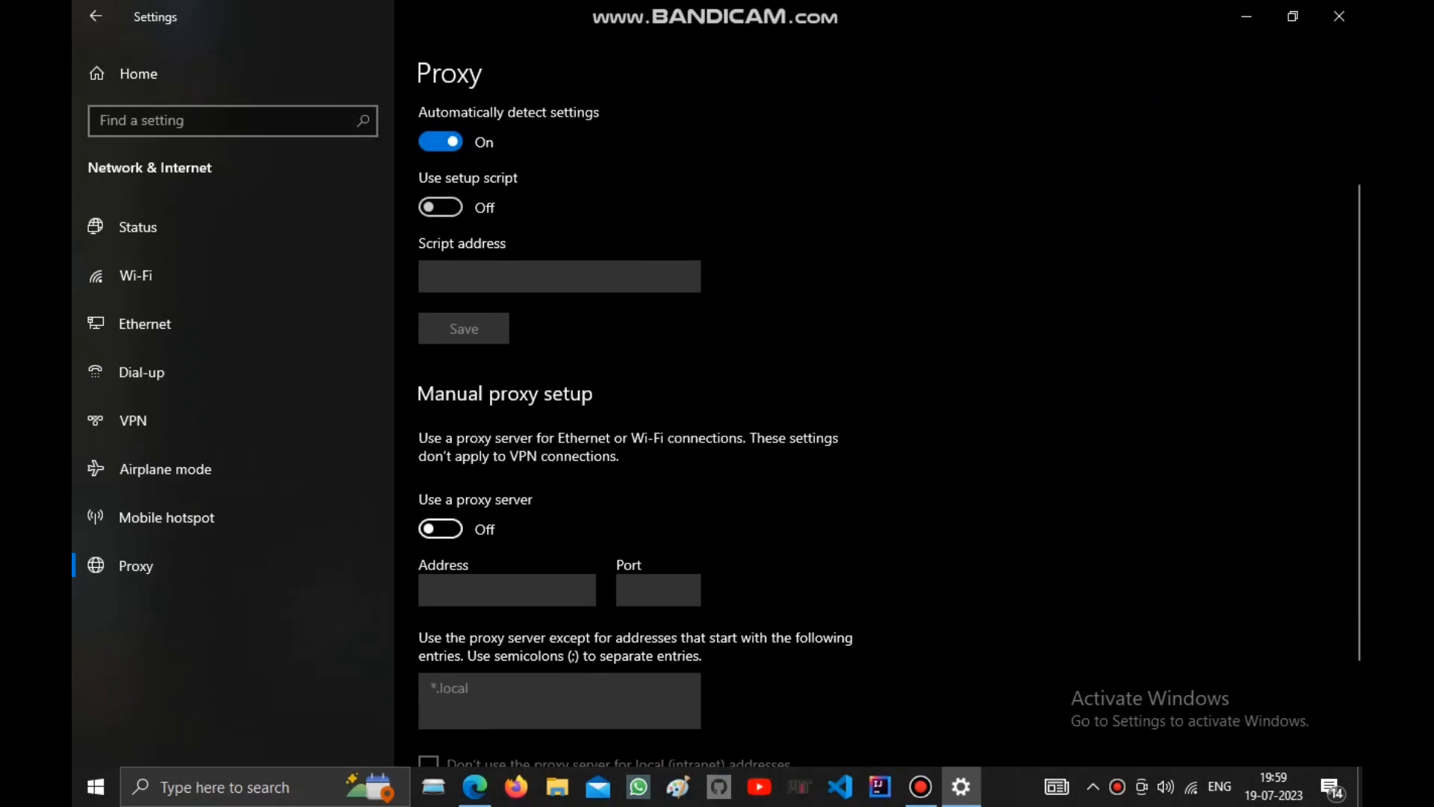
pyautogui.click(440, 530)
pyautogui.scroll(-2, 628, 448)
pyautogui.click(506, 475)
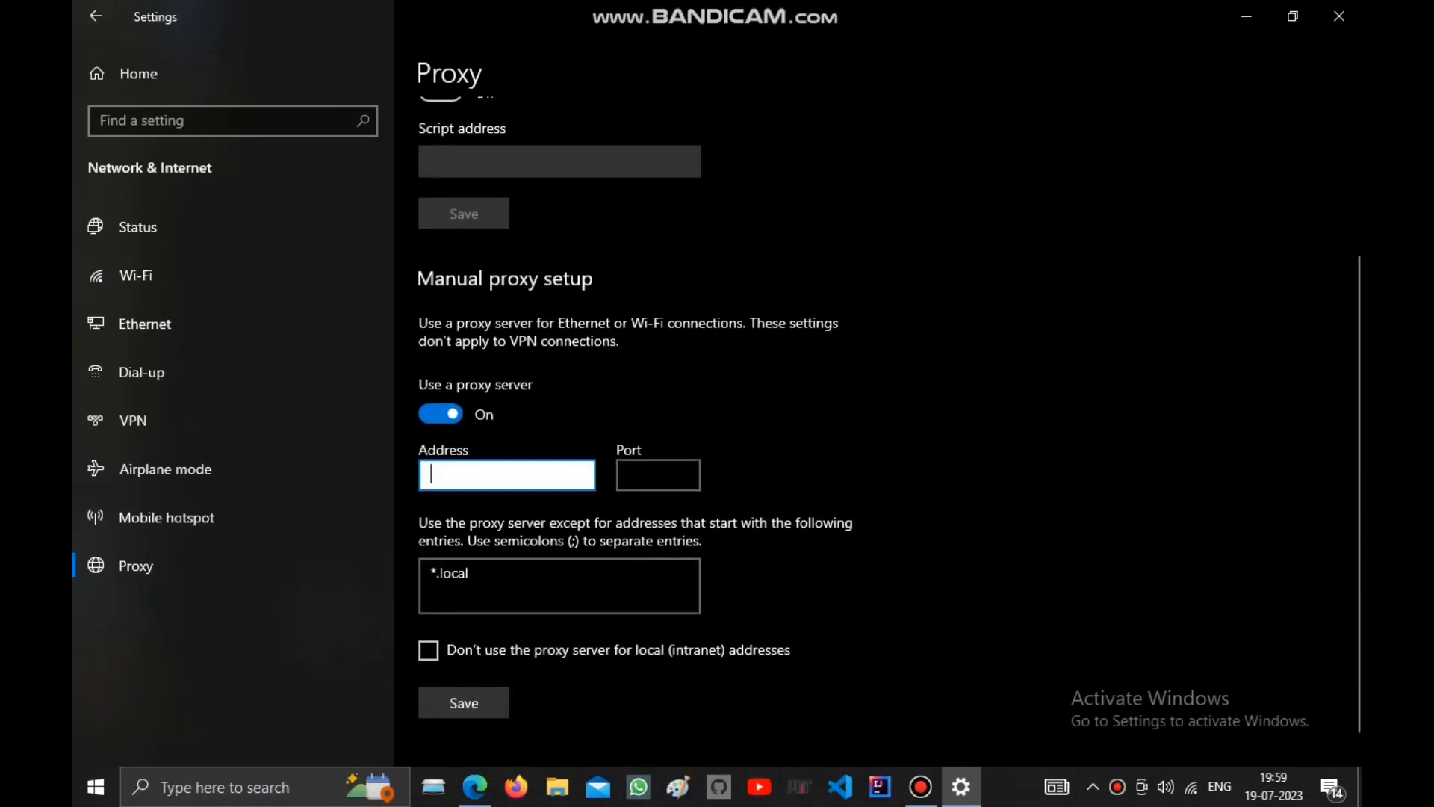
pyautogui.press('Tab')
pyautogui.hotkey('shift', 'Tab')
pyautogui.press('Tab')
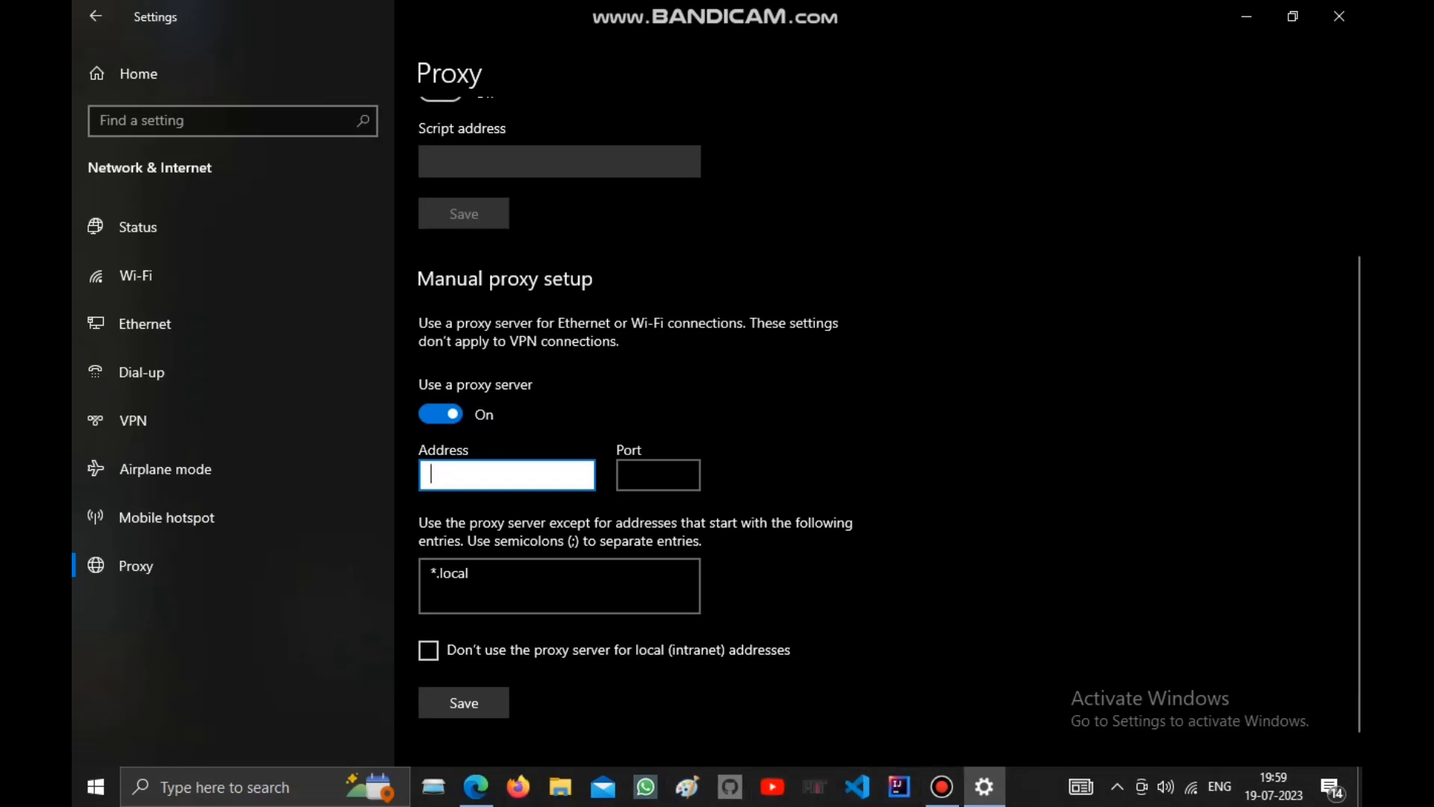
pyautogui.write('free')
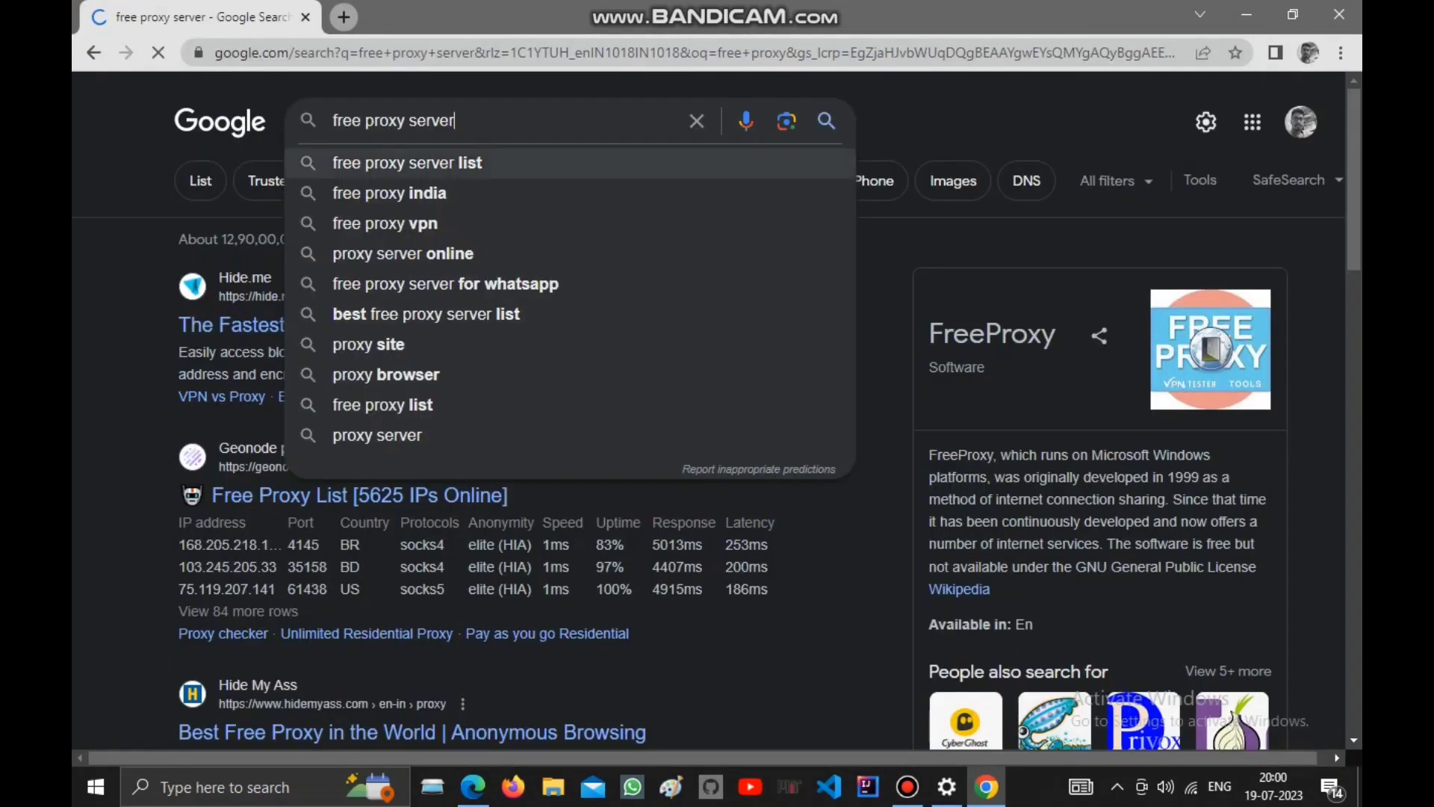
# Search 'free proxy server list' in Chrome and reach freeproxylists.net
pyautogui.click(407, 163)
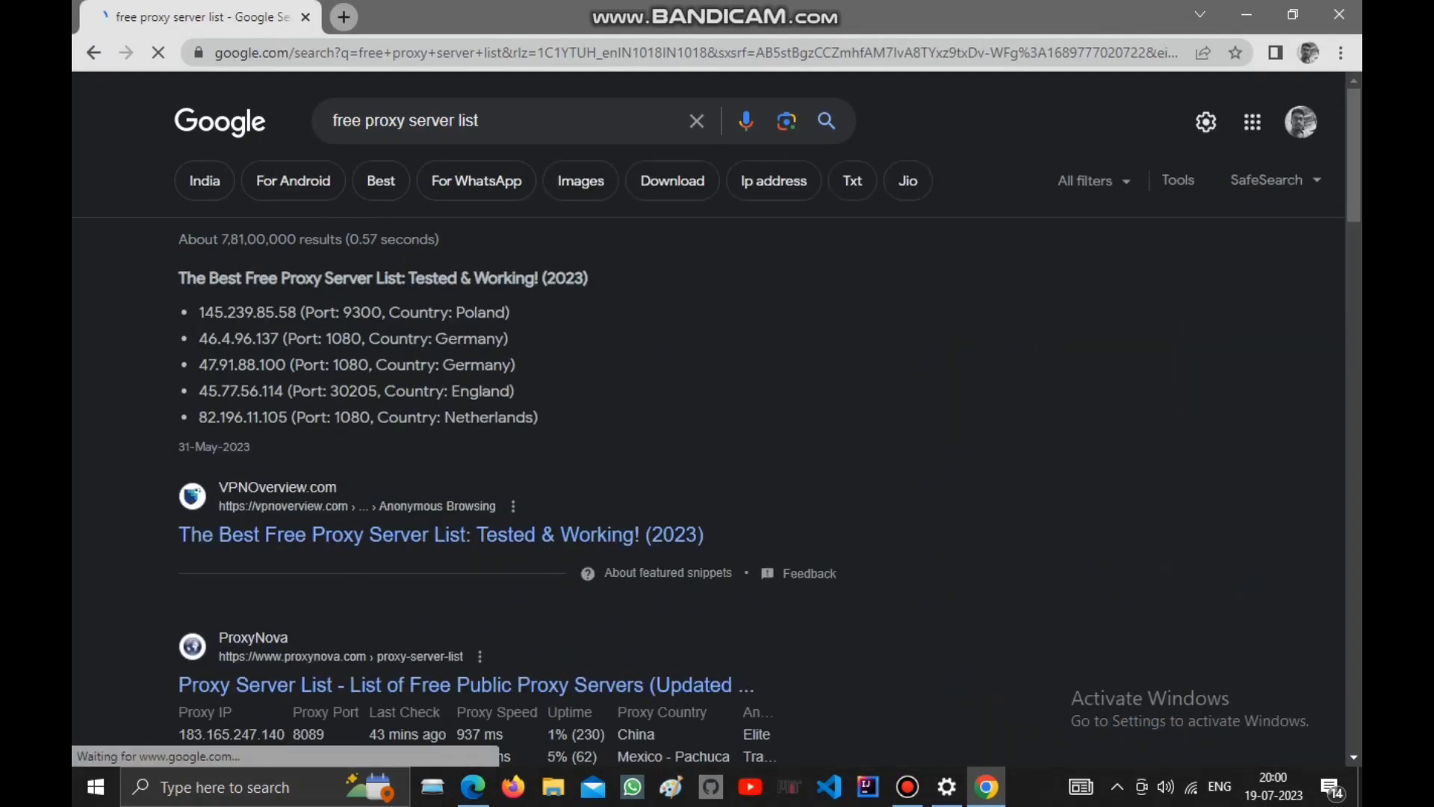
pyautogui.scroll(-2, 420, 420)
pyautogui.scroll(-1, 420, 419)
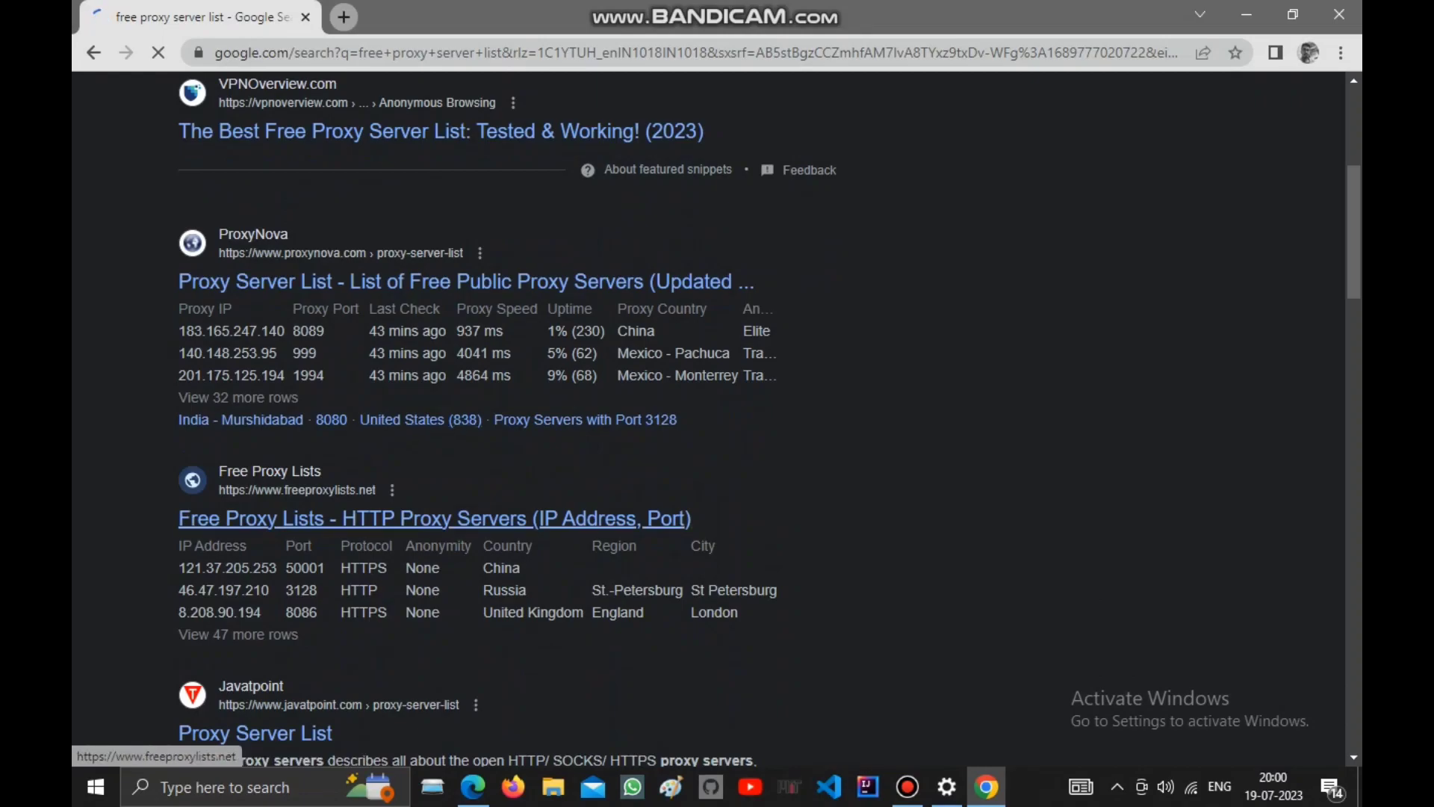
pyautogui.scroll(-1, 420, 518)
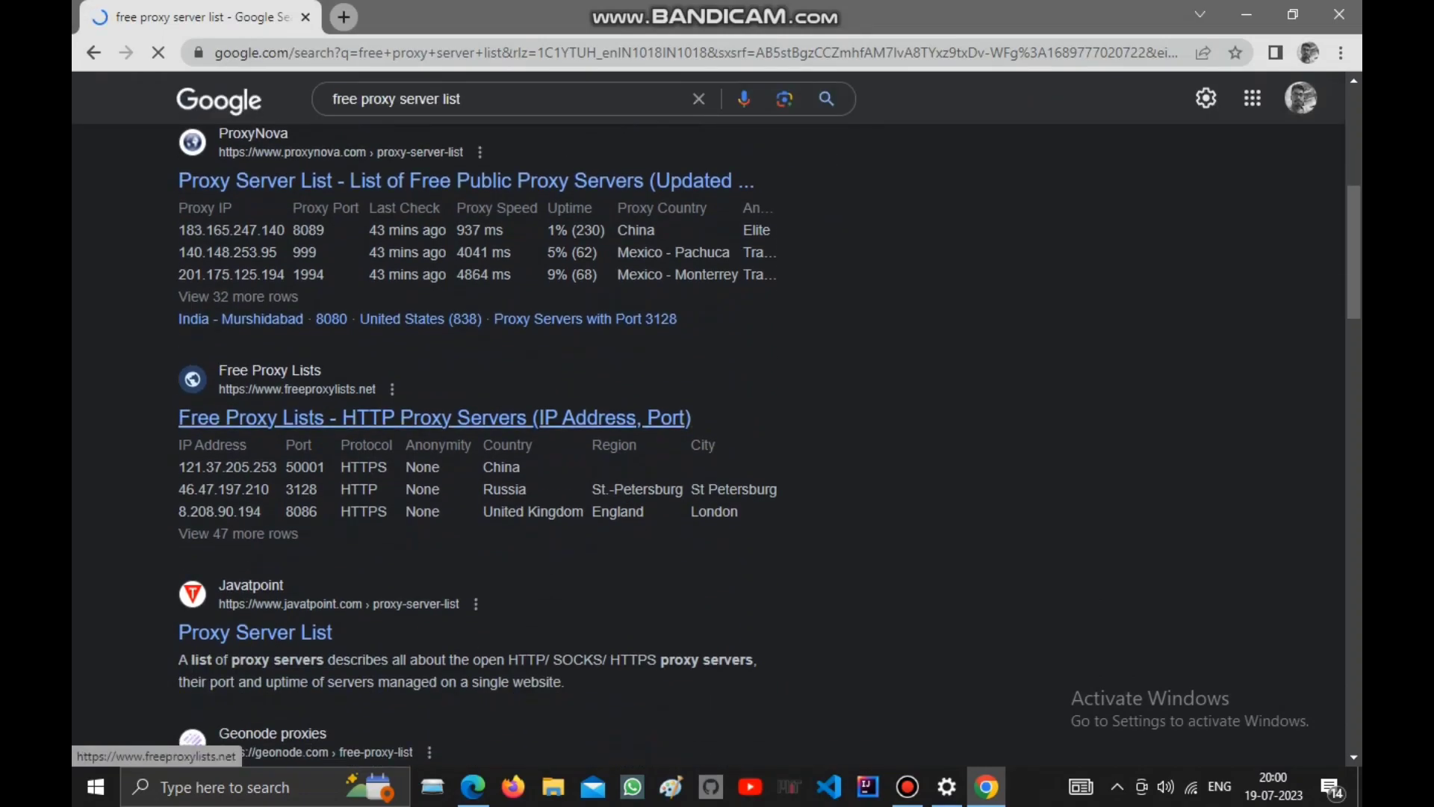
pyautogui.scroll(-2, 419, 417)
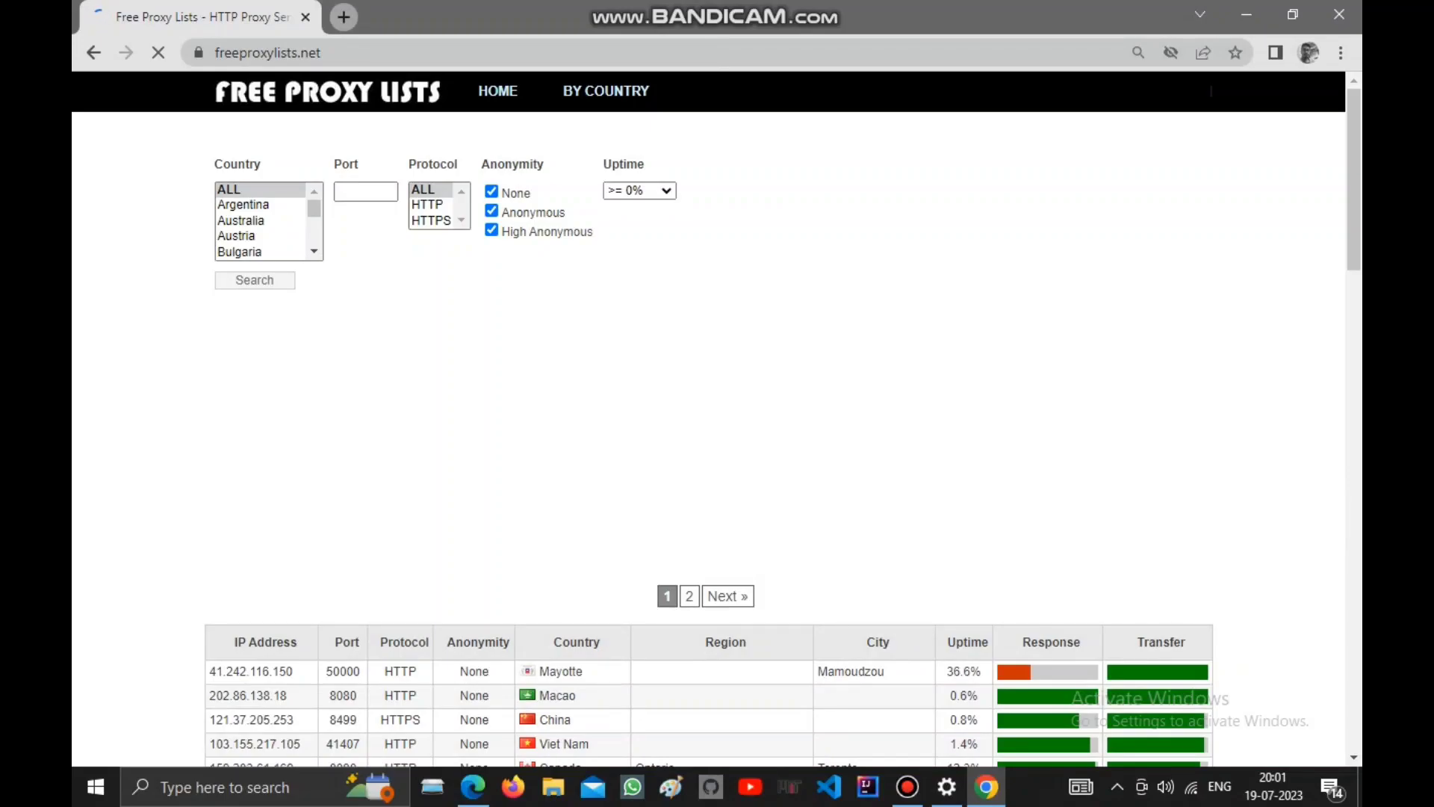
pyautogui.scroll(-3, 717, 449)
pyautogui.scroll(3, 717, 448)
pyautogui.moveTo(315, 208); pyautogui.dragTo(314, 238)
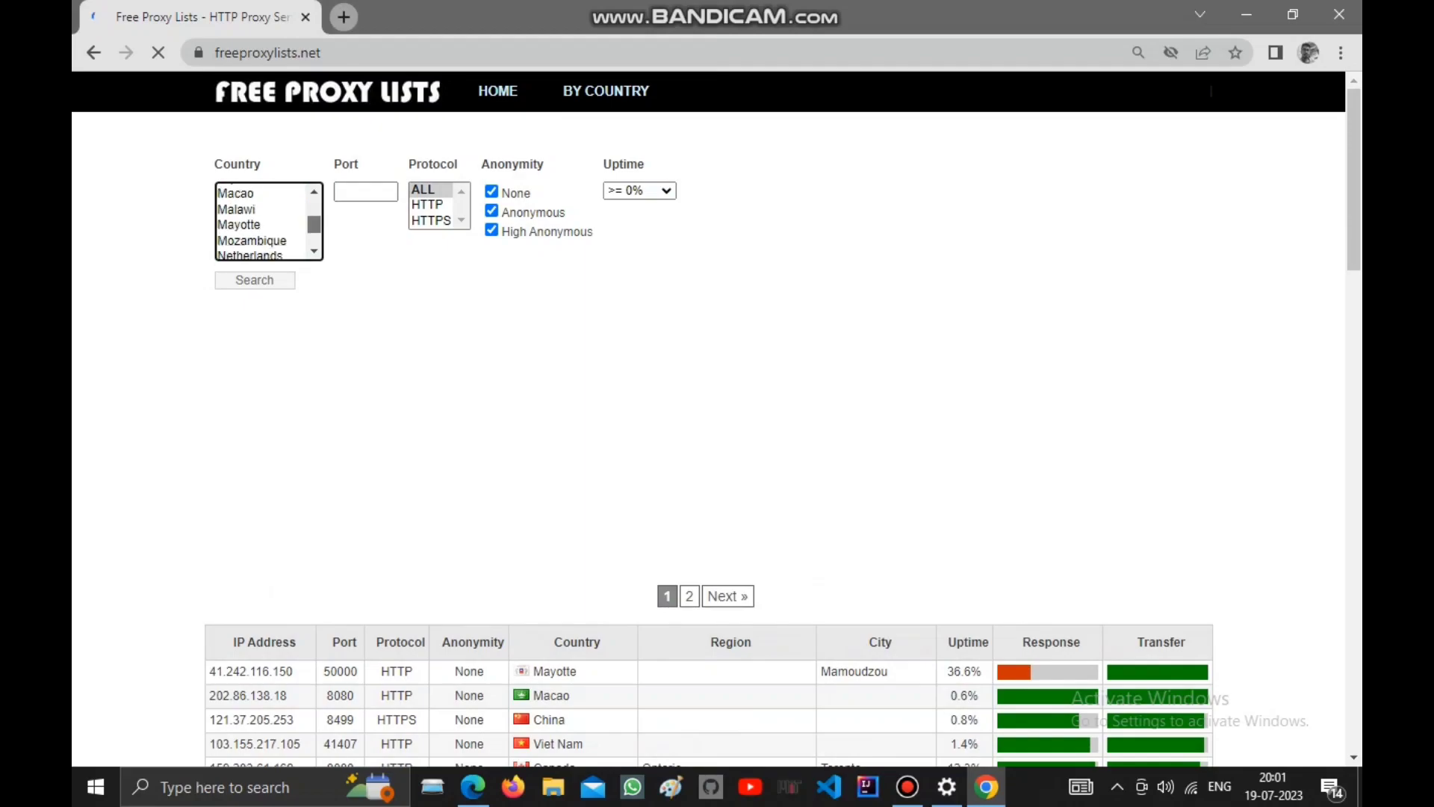
# Back out of the accidental Katalon ad page to the Free Proxy Lists table
pyautogui.press('Tab')
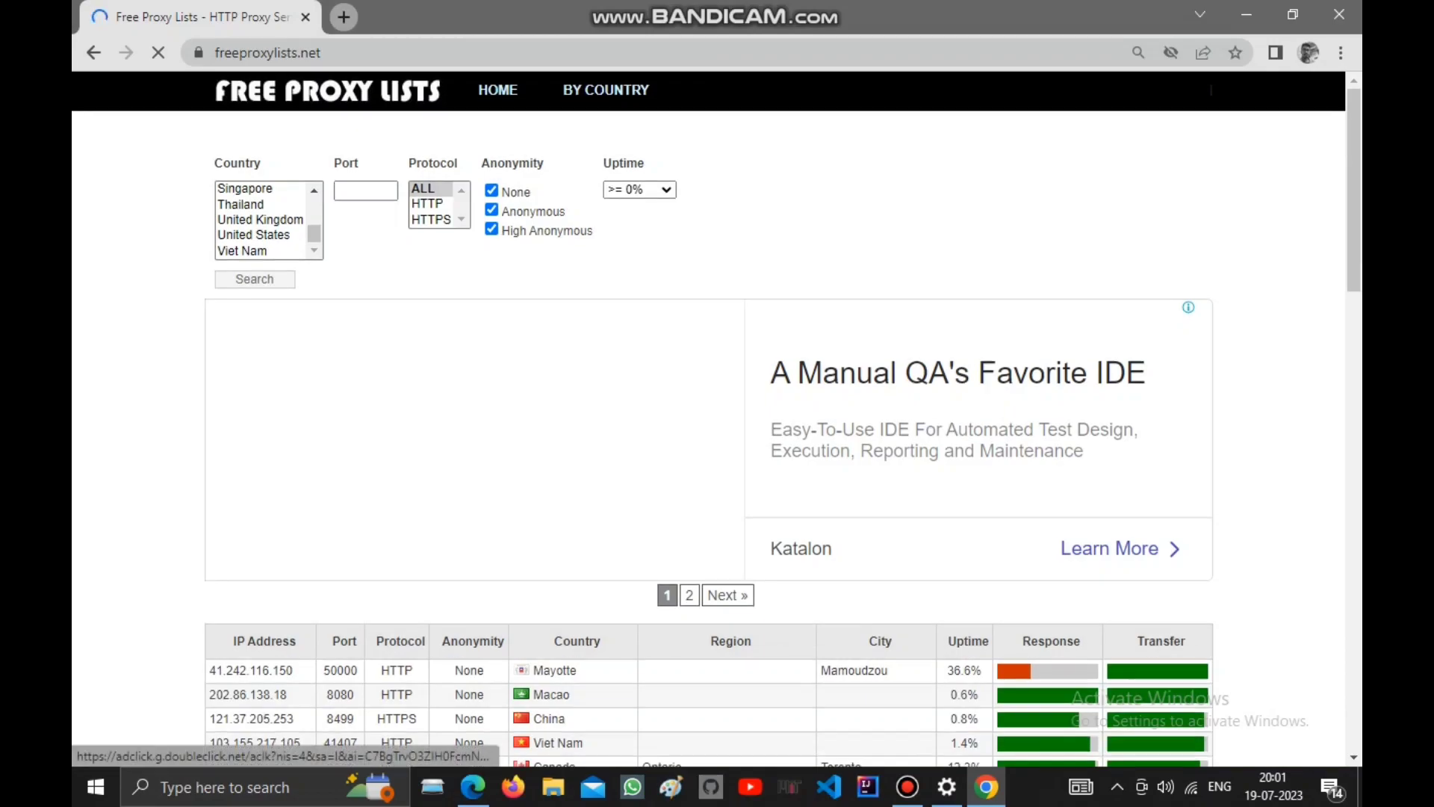
pyautogui.scroll(-5, 706, 340)
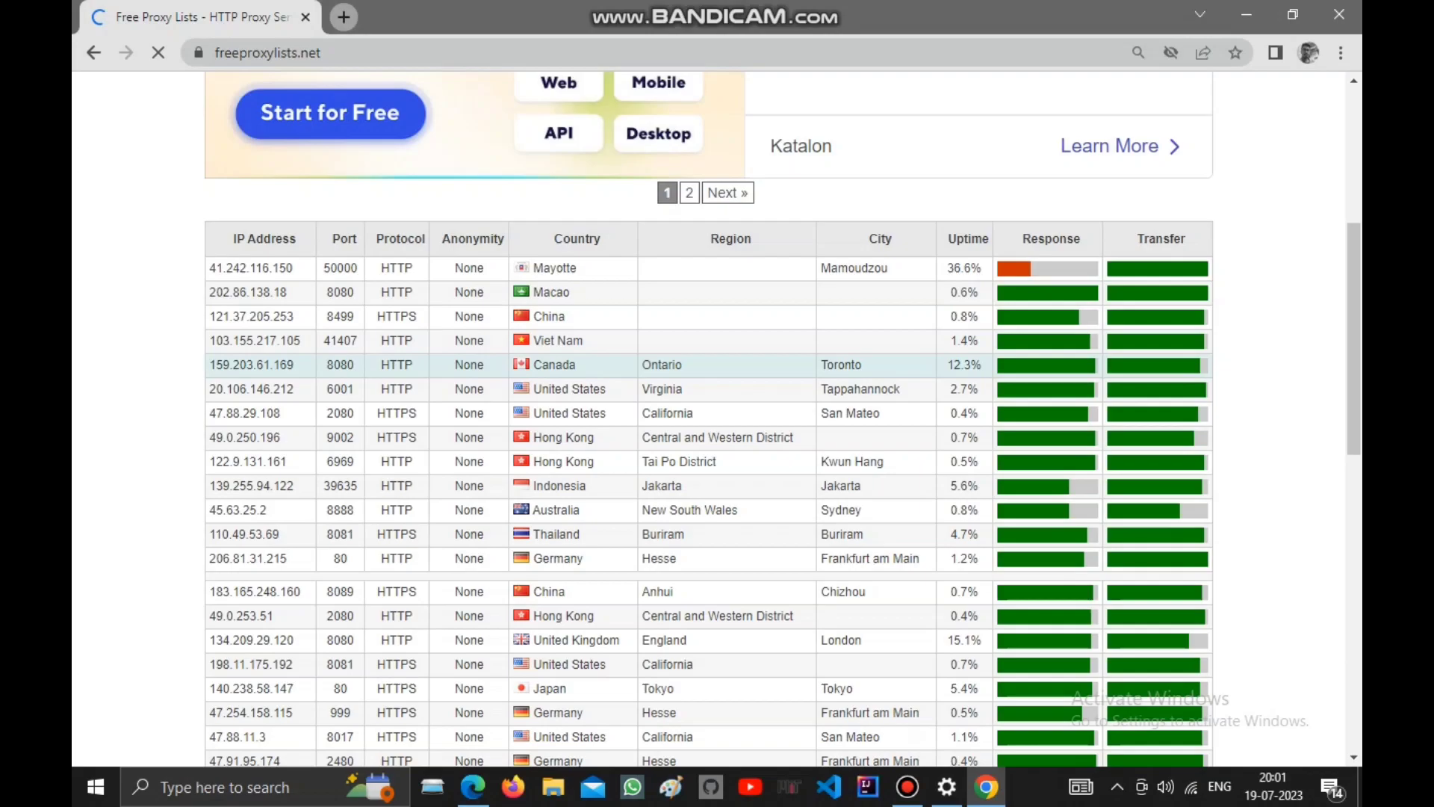
pyautogui.scroll(-1, 707, 365)
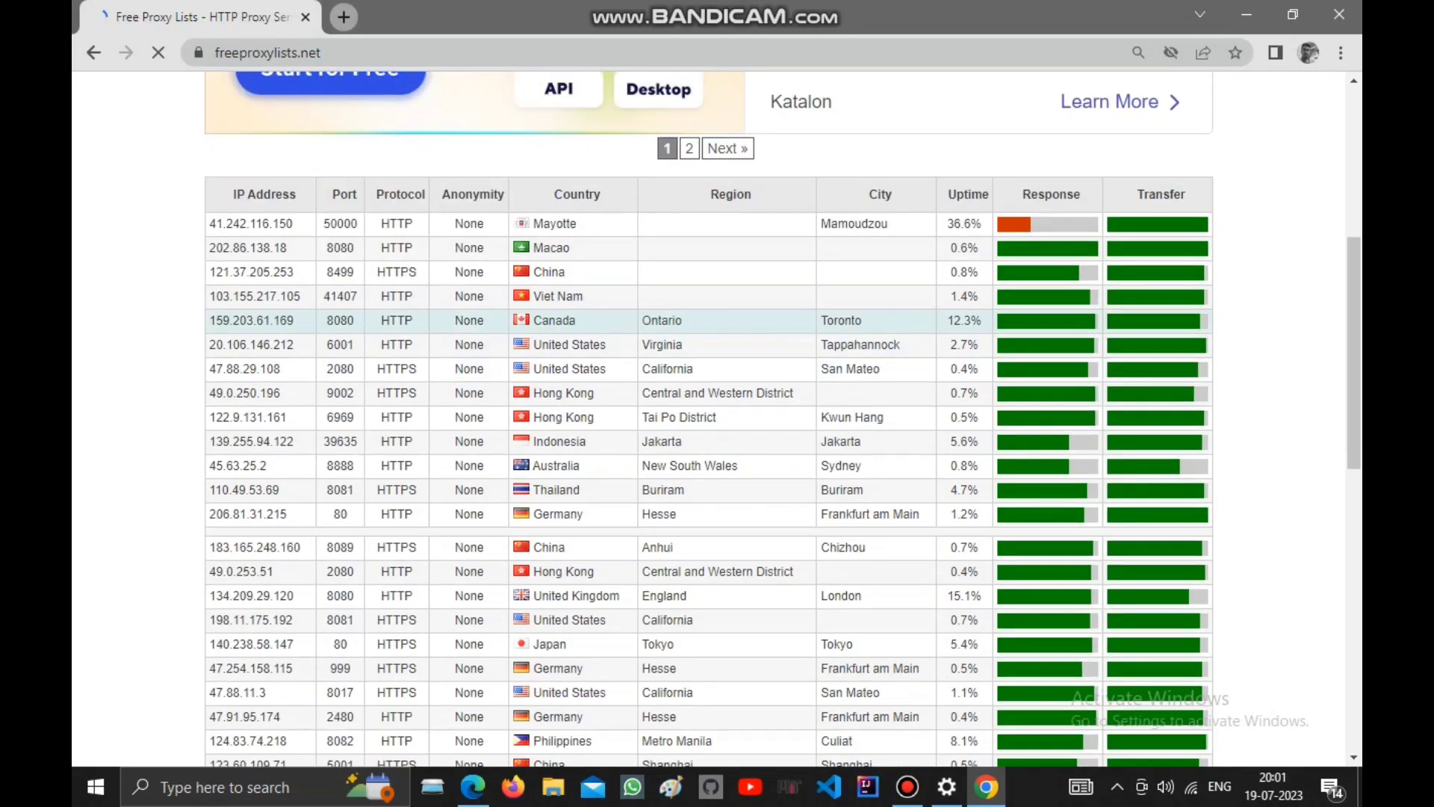
pyautogui.scroll(-1, 706, 359)
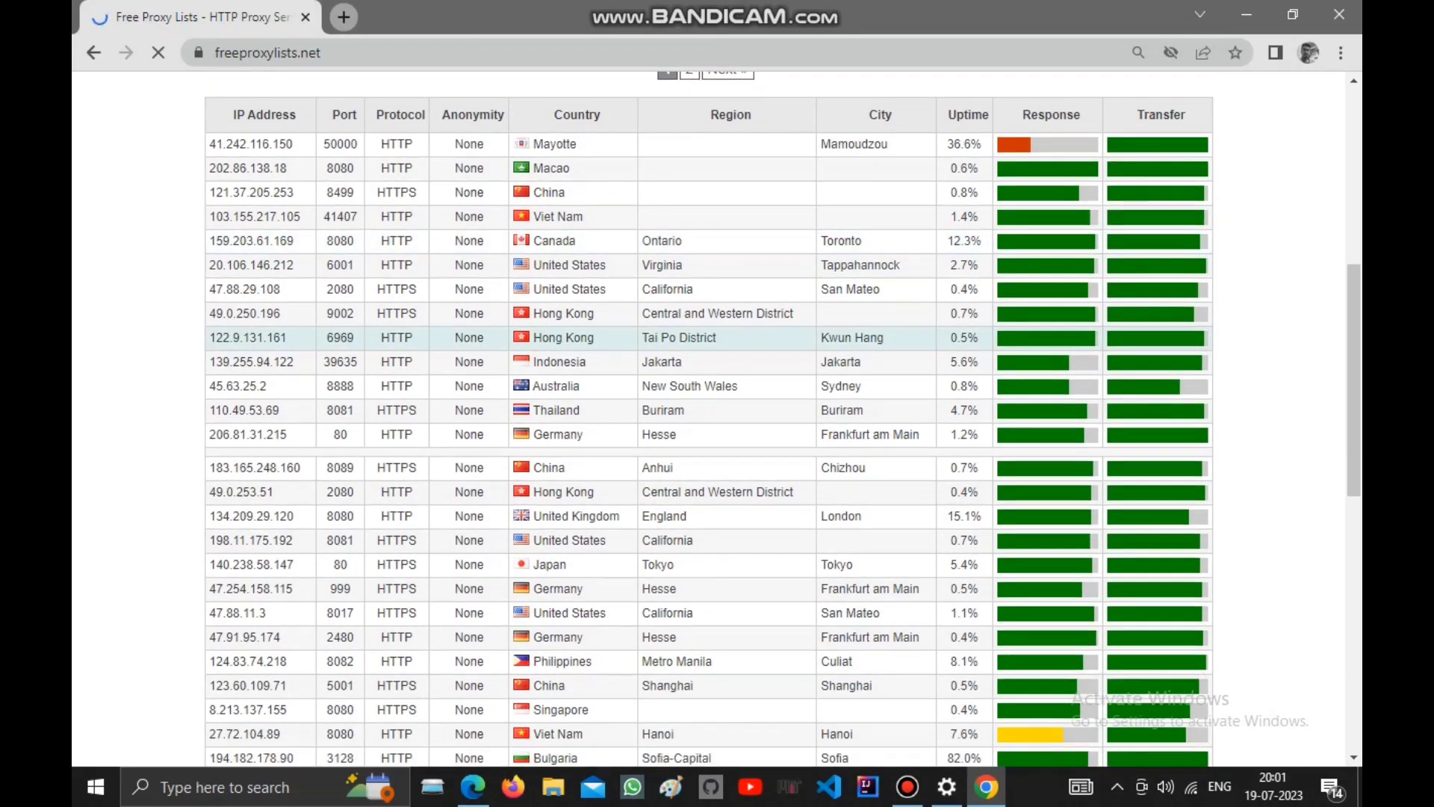
pyautogui.scroll(4, 706, 359)
pyautogui.click(706, 359)
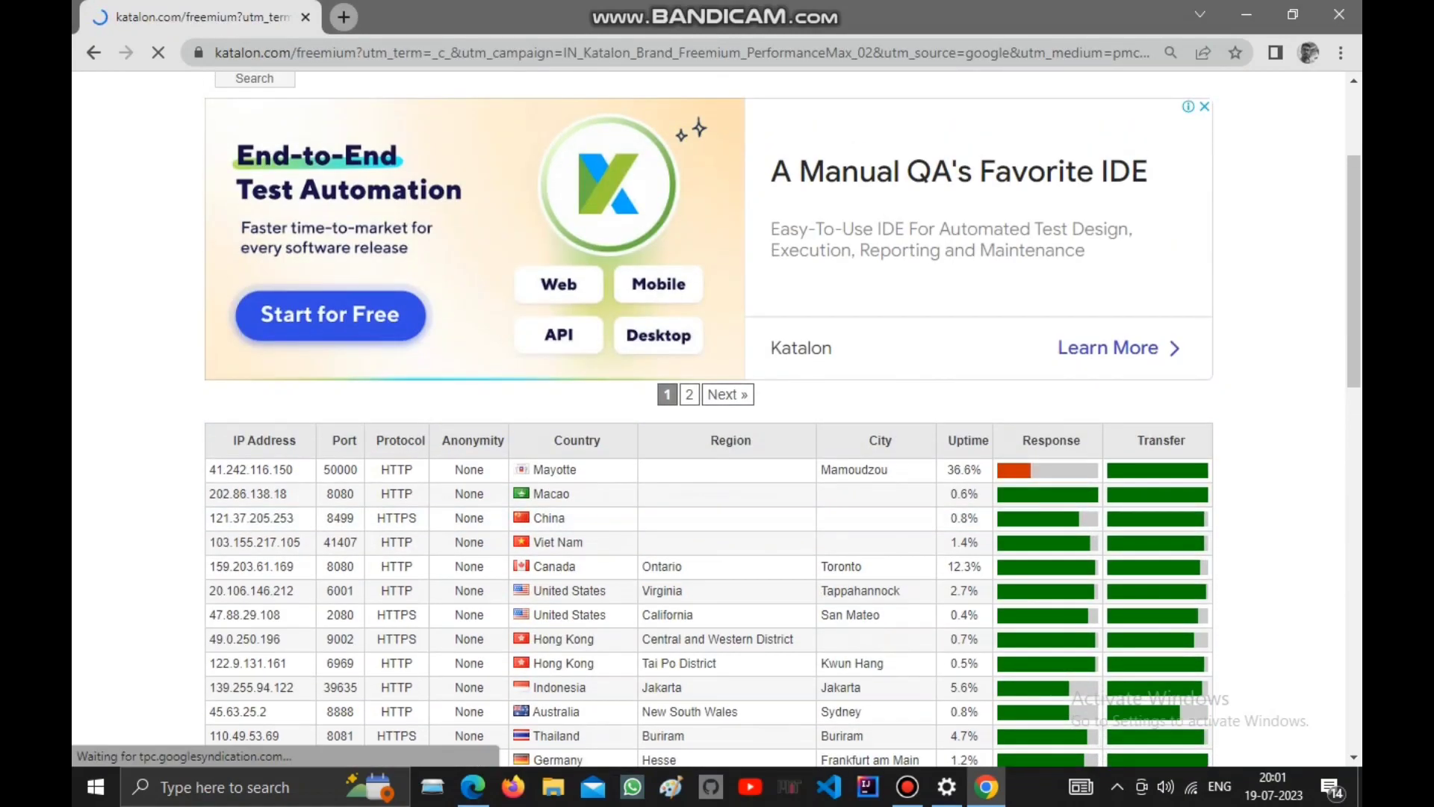
pyautogui.hotkey('alt', 'Left')
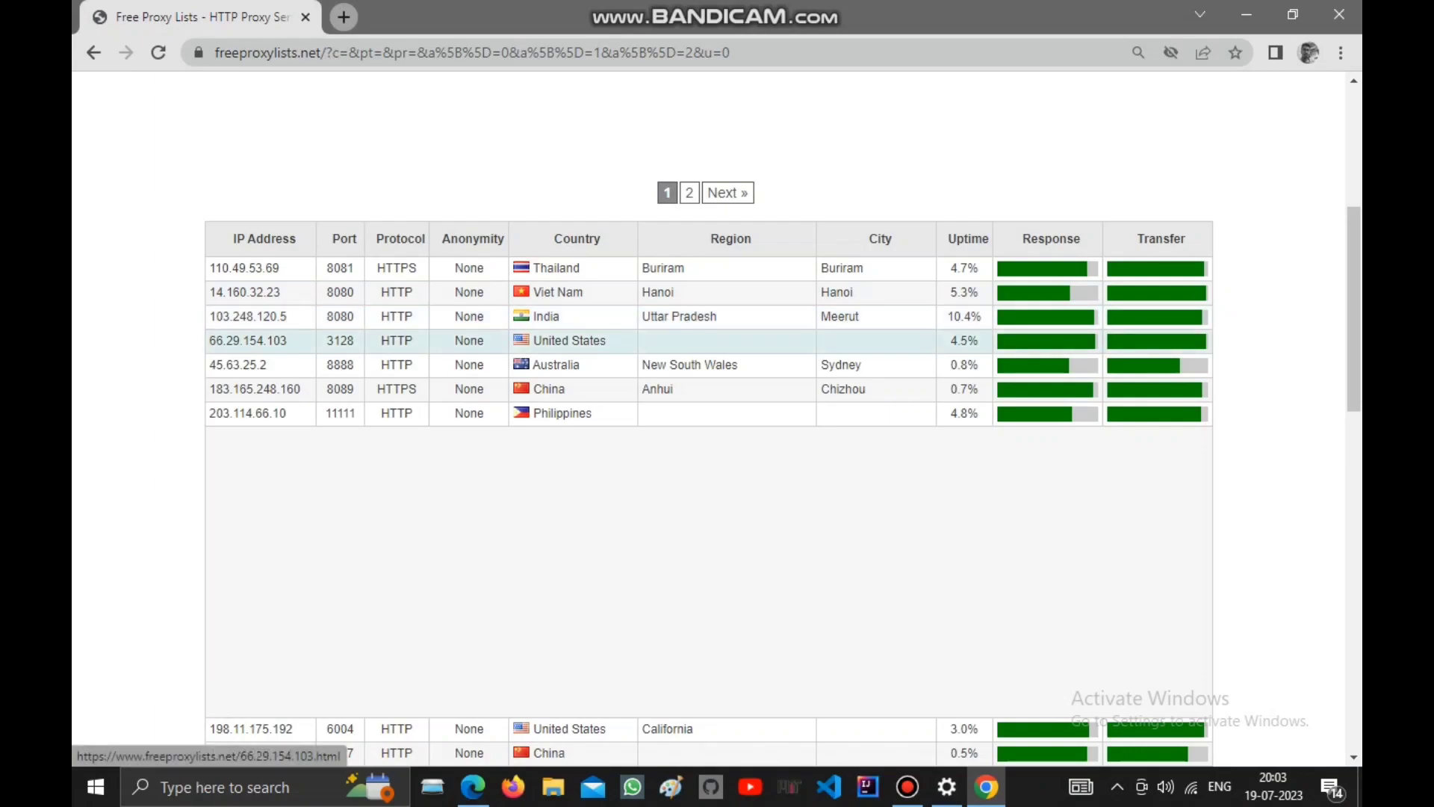
# Copy 66.29.154.103 from the United States row and paste it as the Windows proxy Address
pyautogui.moveTo(210, 340); pyautogui.dragTo(287, 340)
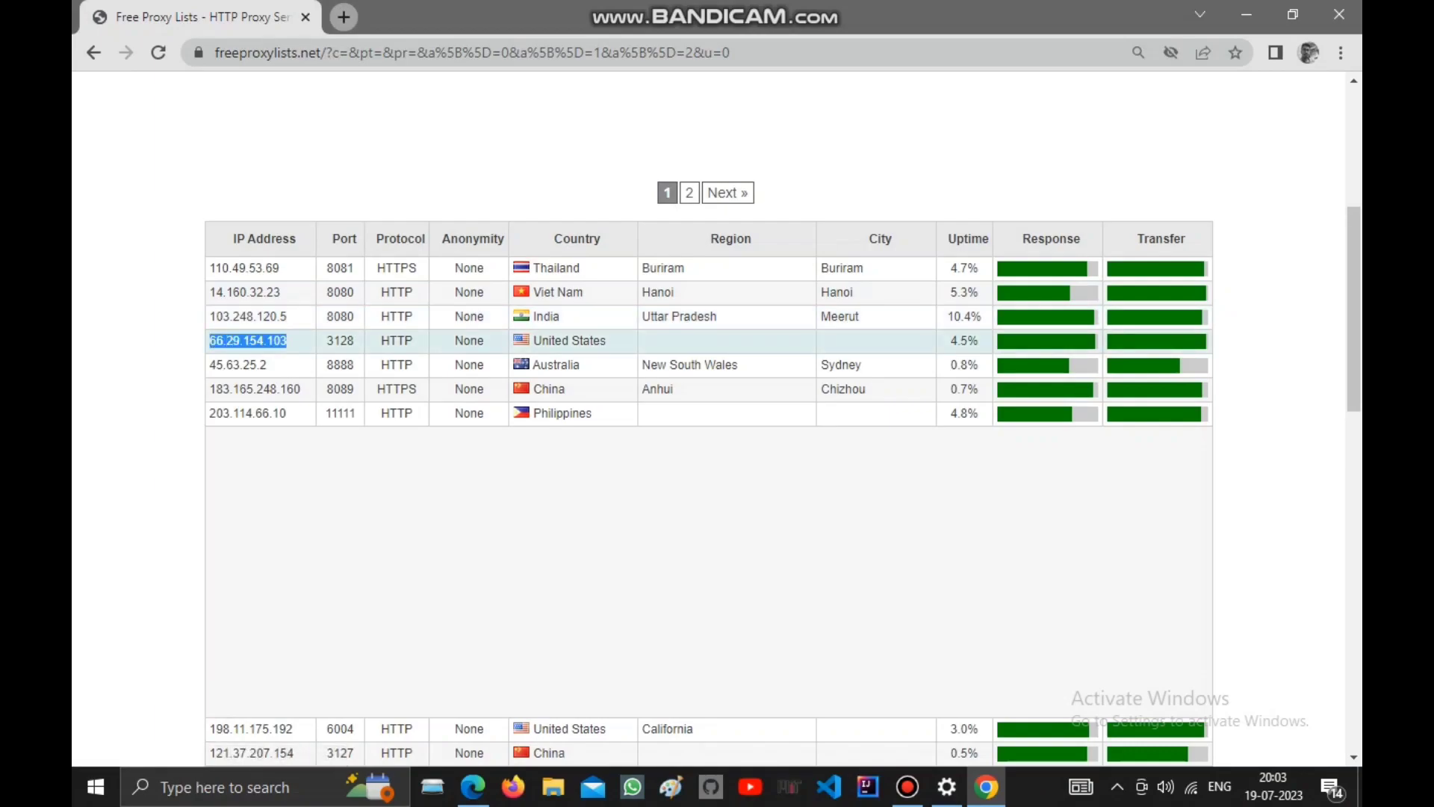
pyautogui.rightClick(275, 340)
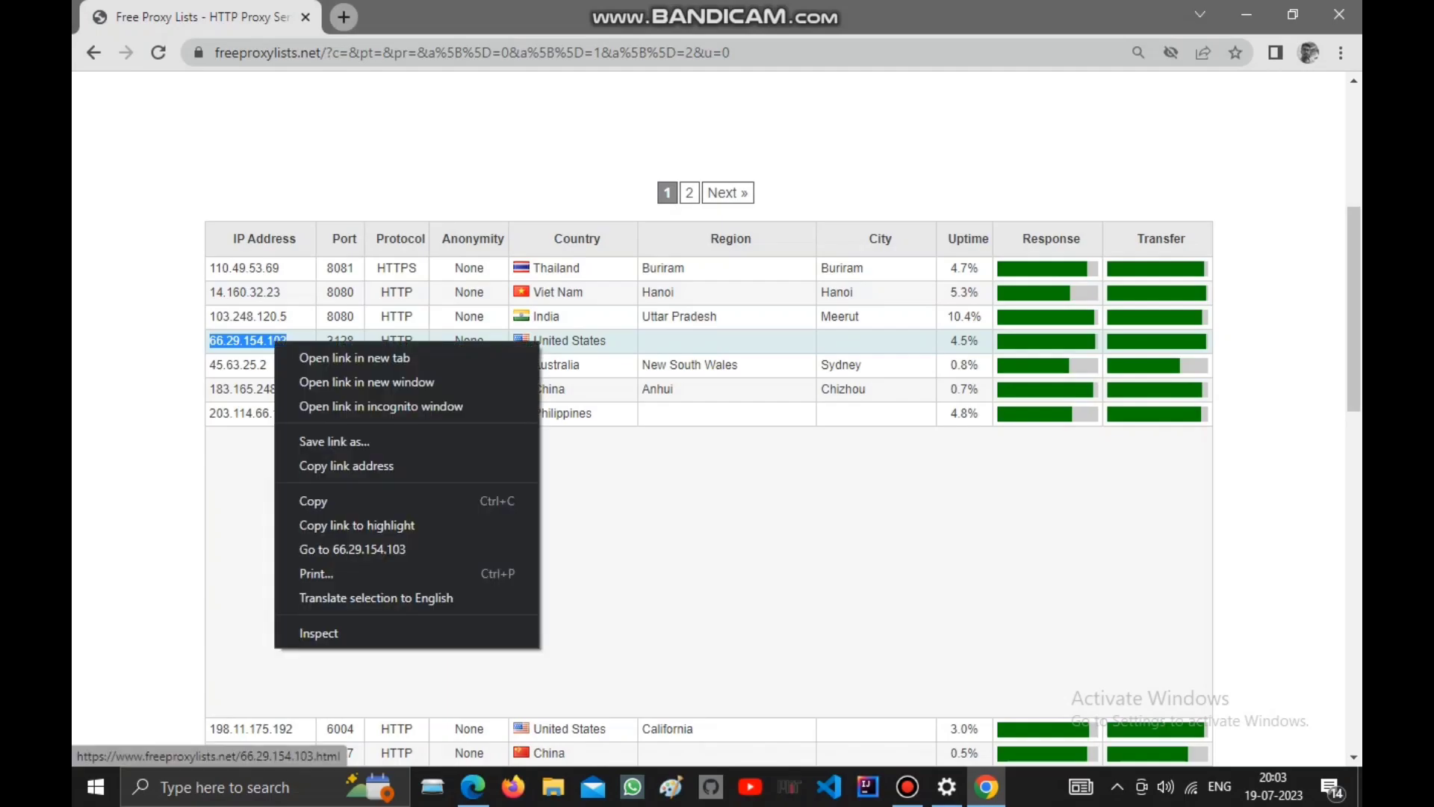
pyautogui.click(337, 501)
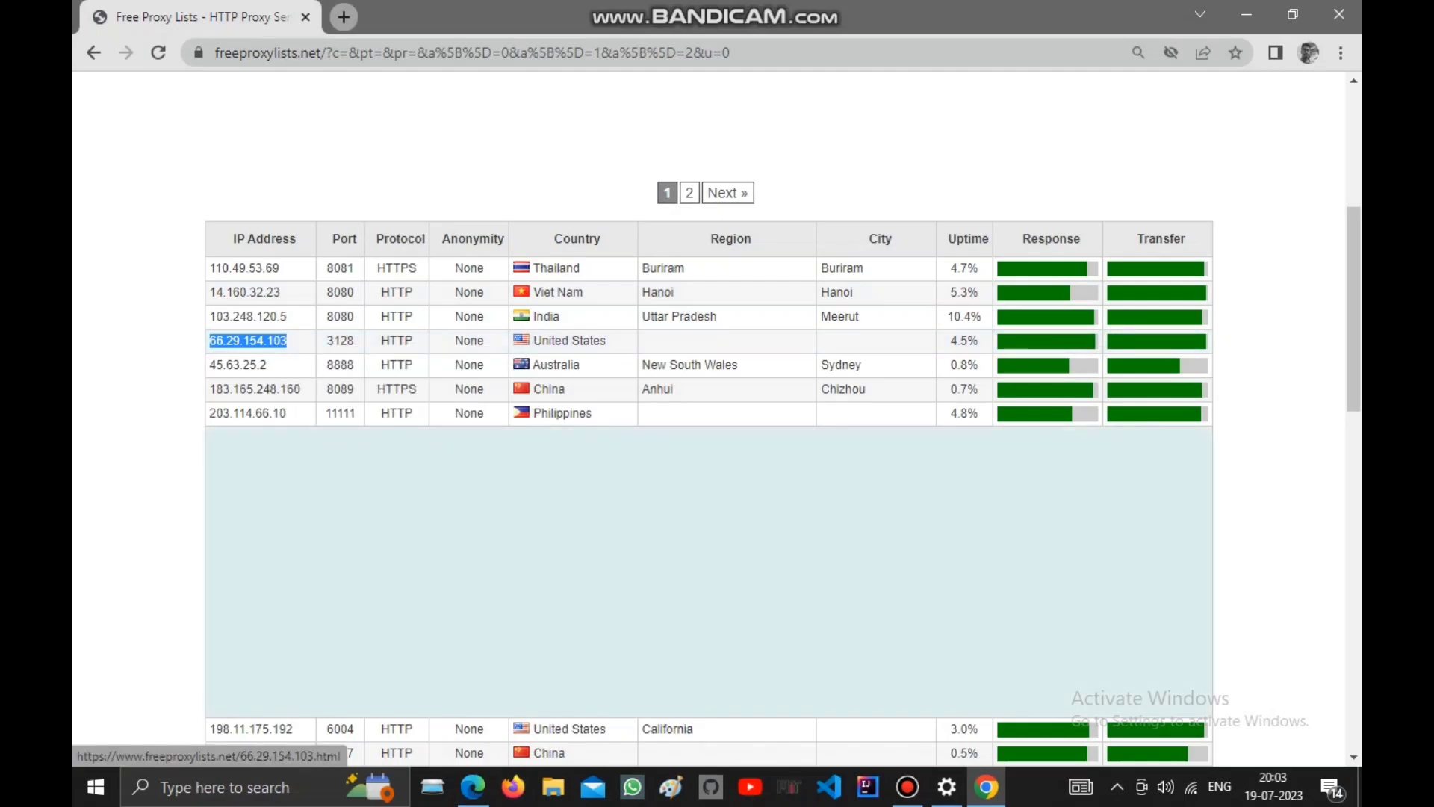
pyautogui.rightClick(831, 394)
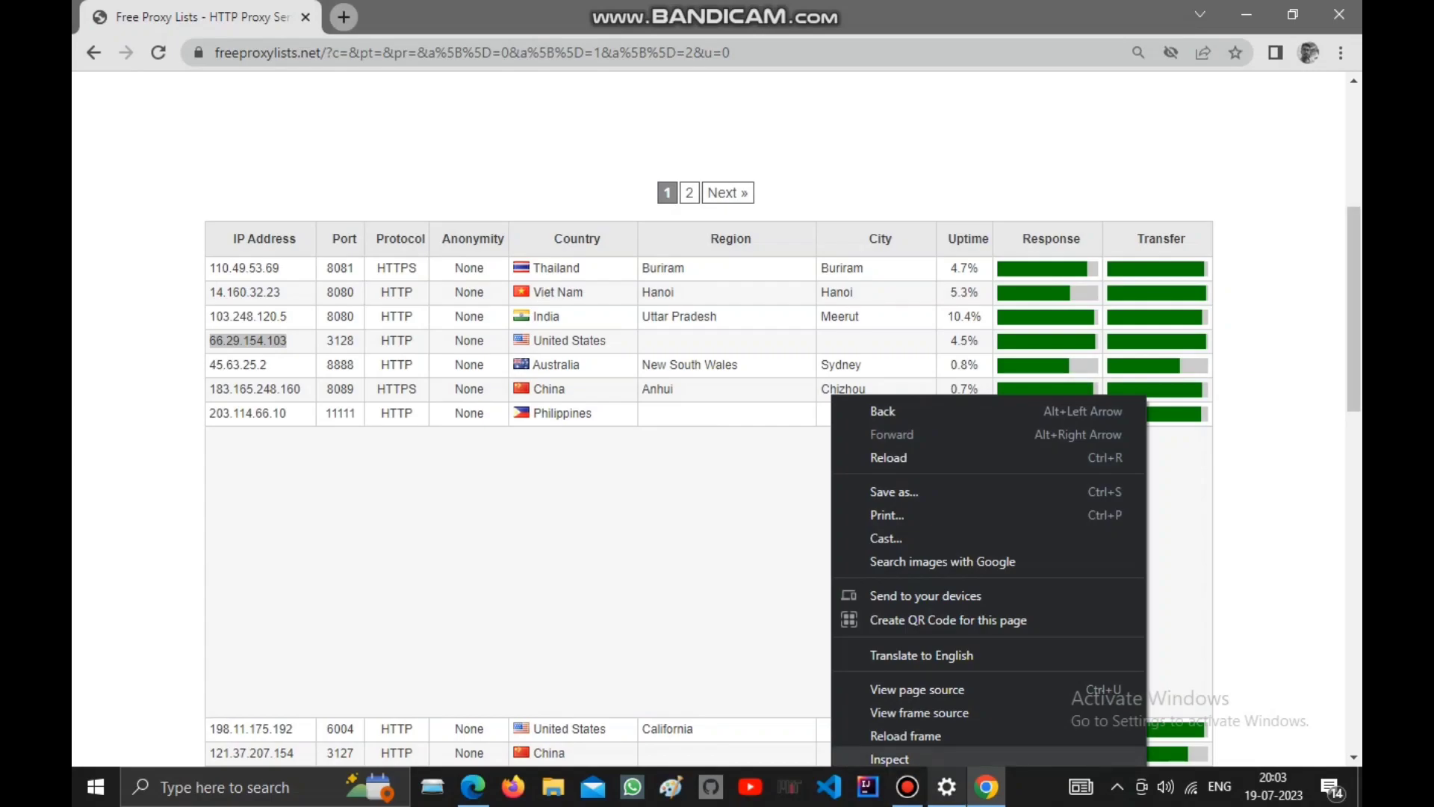
pyautogui.click(947, 787)
pyautogui.rightClick(560, 479)
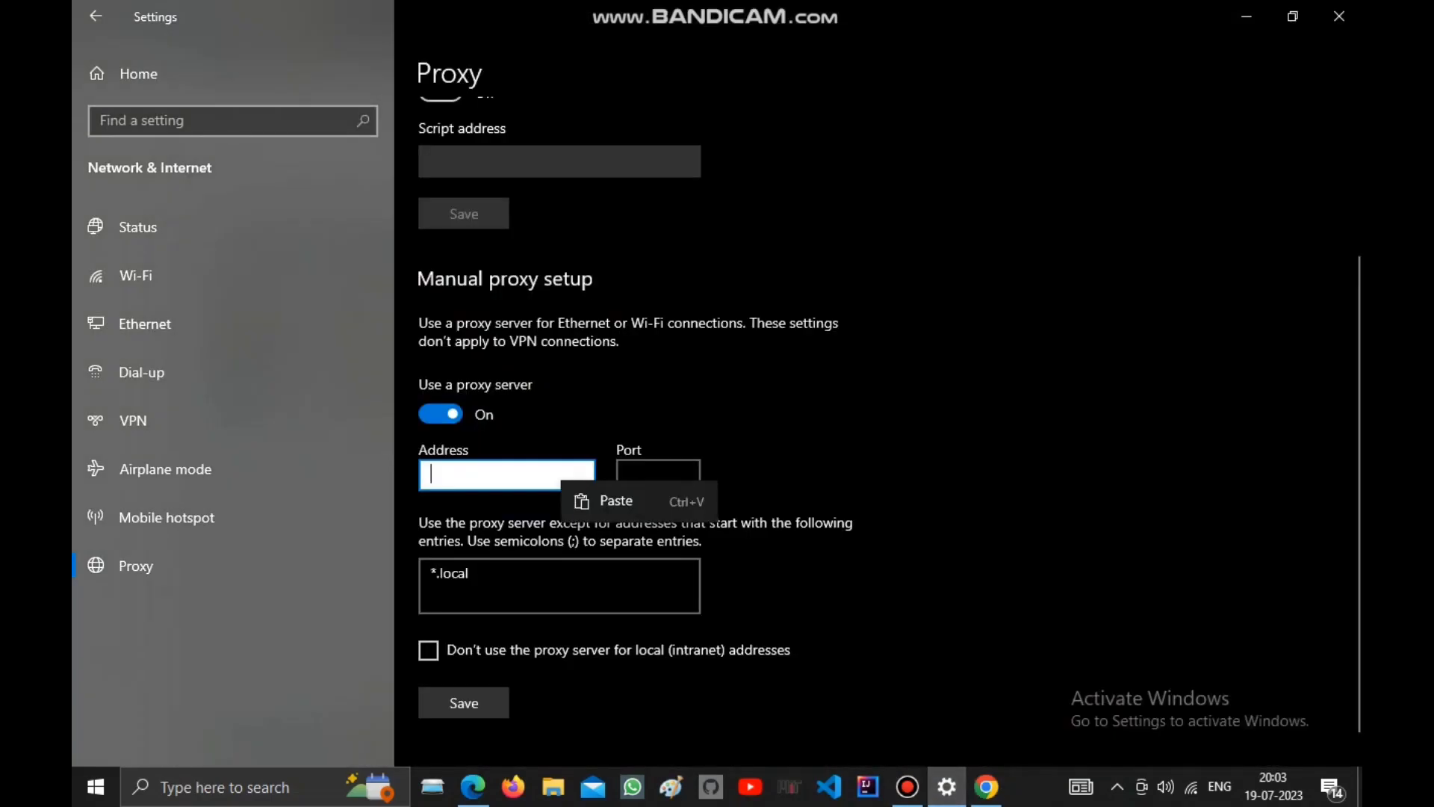
pyautogui.click(615, 500)
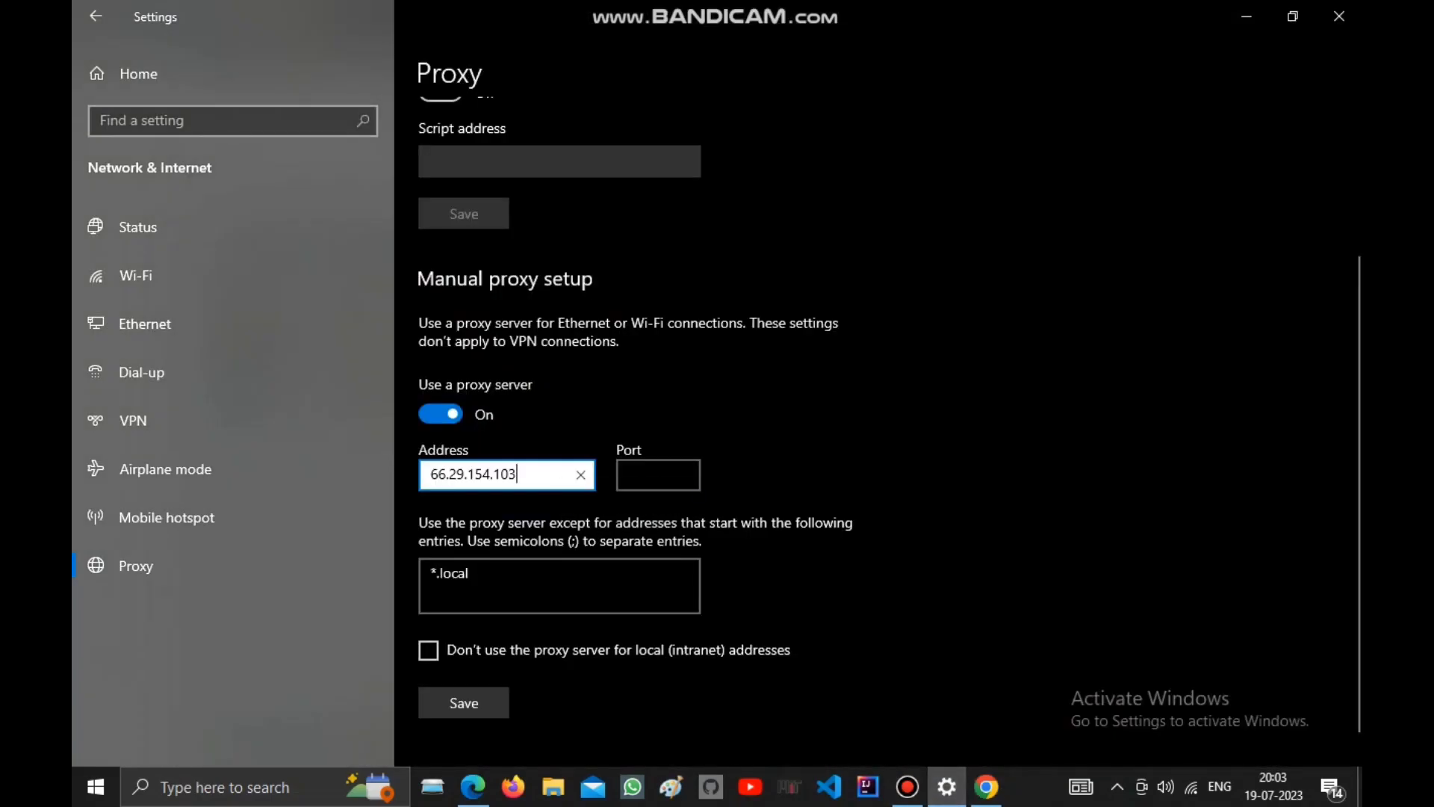
# Copy the same proxy's port 3128 from the list and return to Windows proxy settings
pyautogui.click(986, 787)
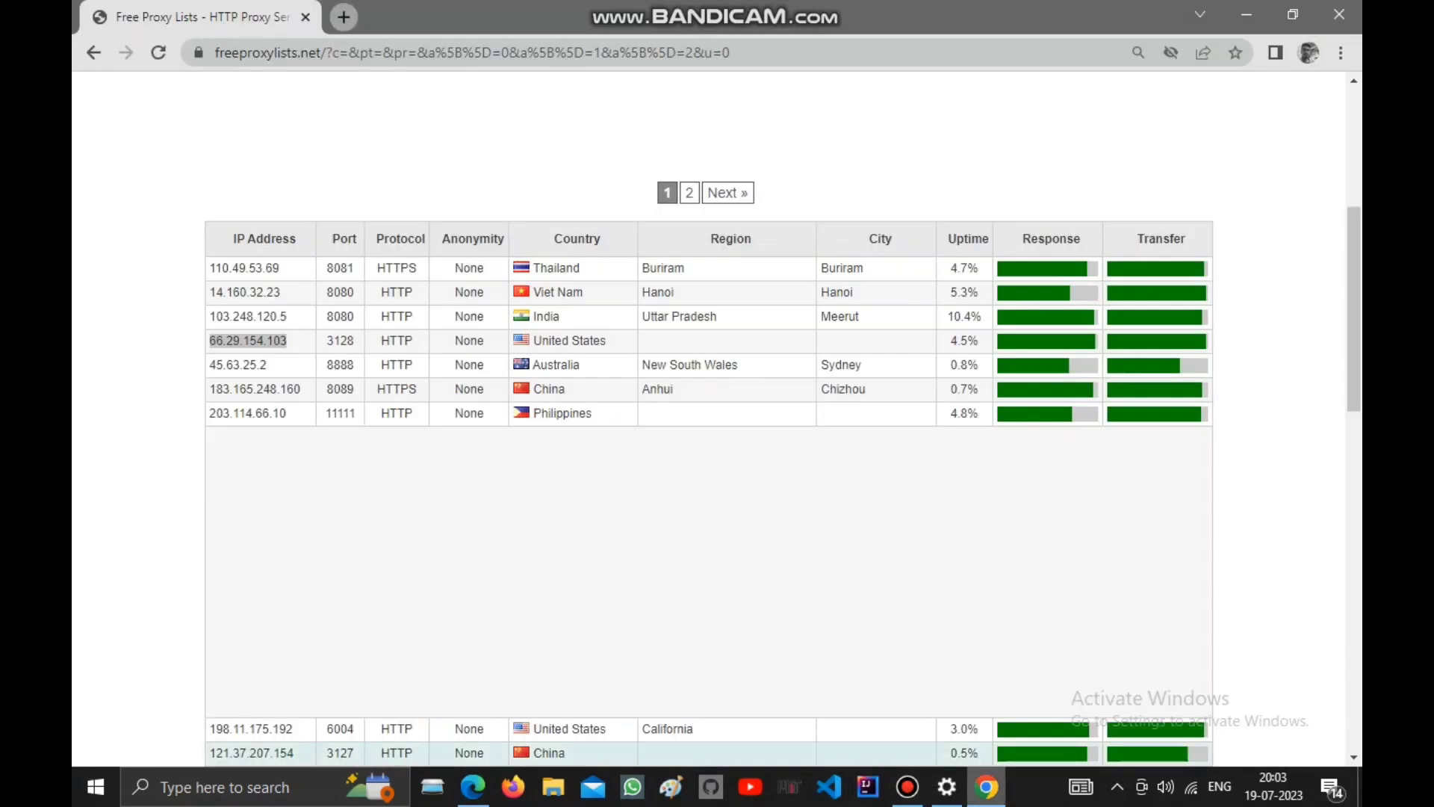
pyautogui.doubleClick(339, 341)
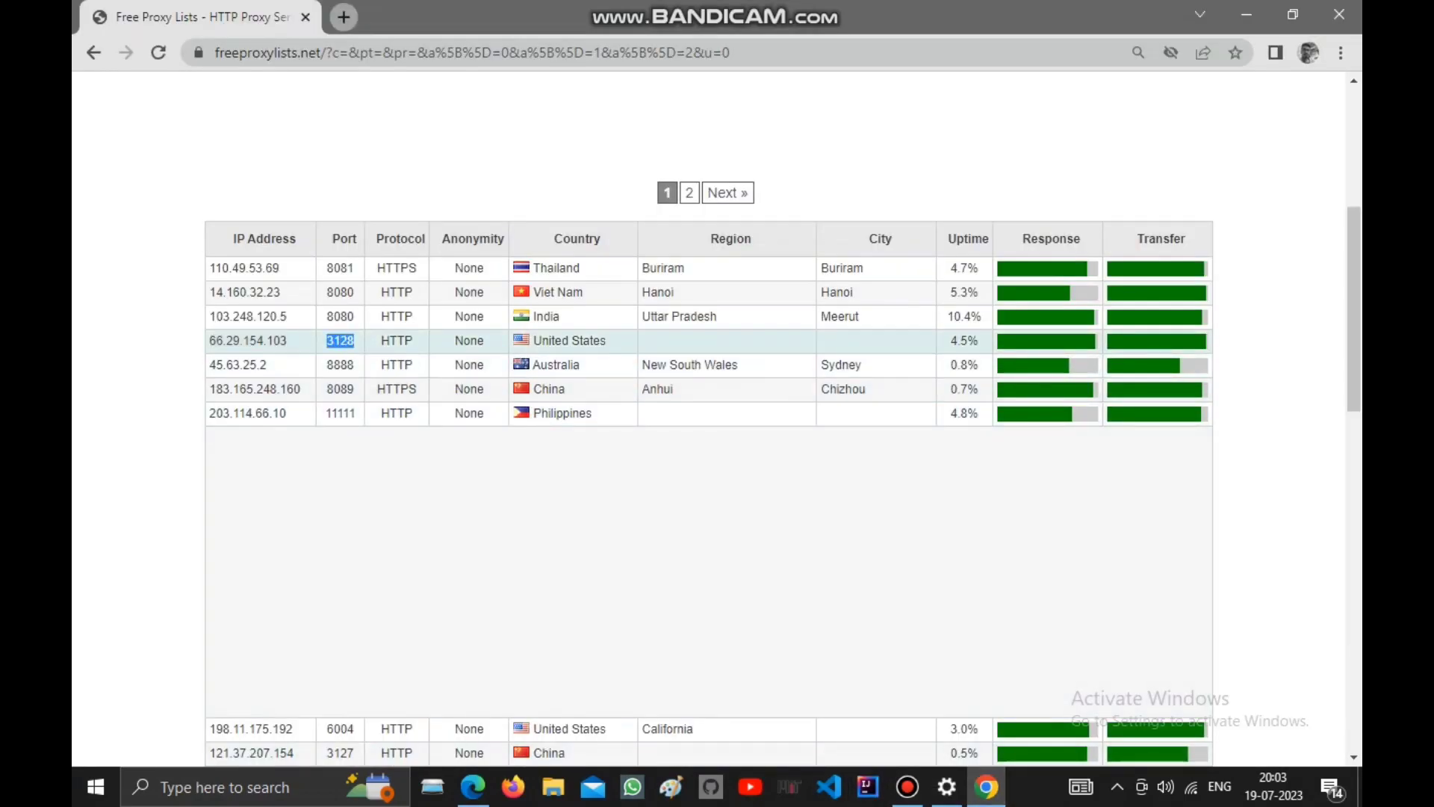
pyautogui.rightClick(339, 341)
pyautogui.click(379, 358)
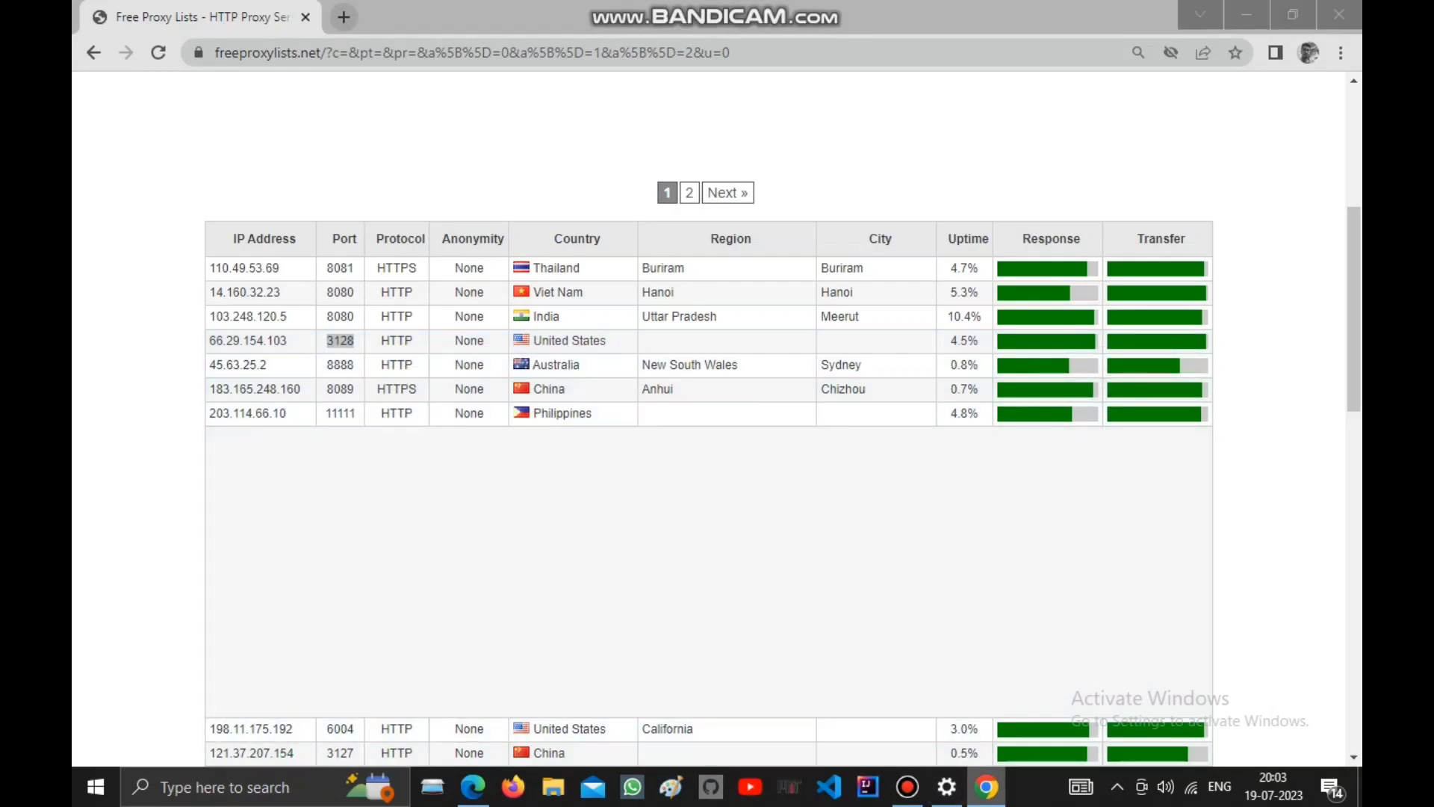
pyautogui.click(947, 787)
pyautogui.hotkey('alt', 'Tab')
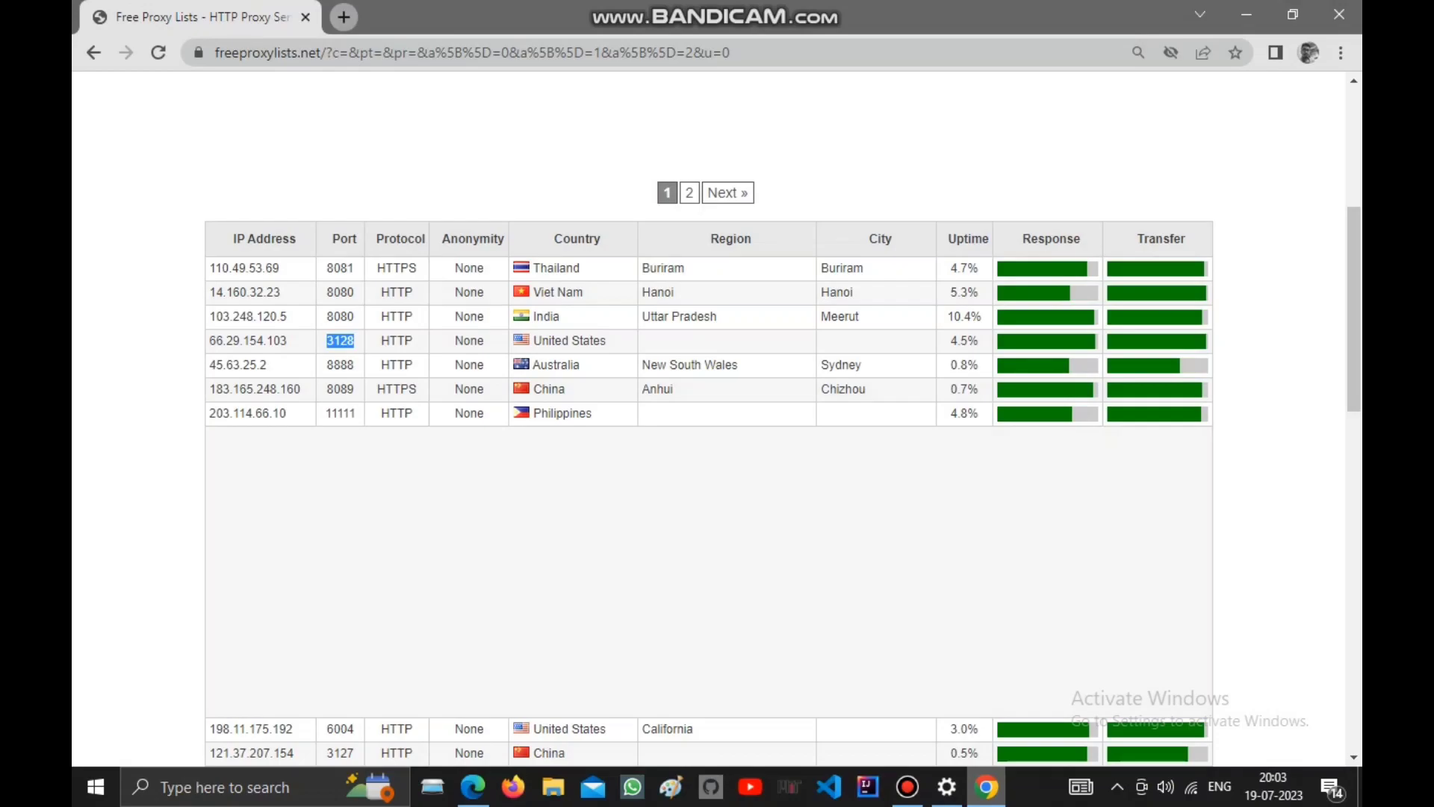
pyautogui.hotkey('alt', 'Tab')
# Paste port 3128, tick 'Don't use the proxy server for local addresses', and save
pyautogui.press('Tab')
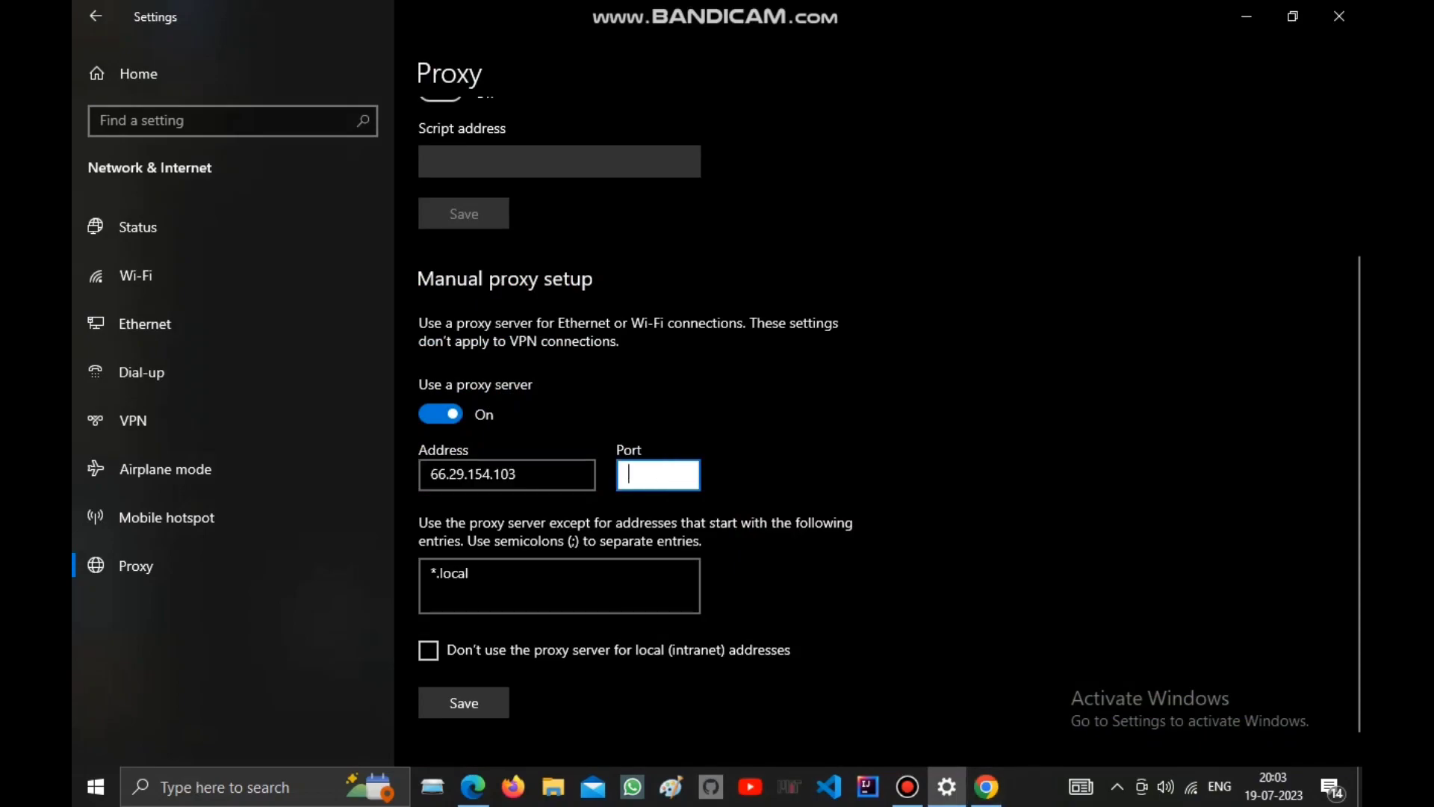
pyautogui.rightClick(658, 475)
pyautogui.click(706, 496)
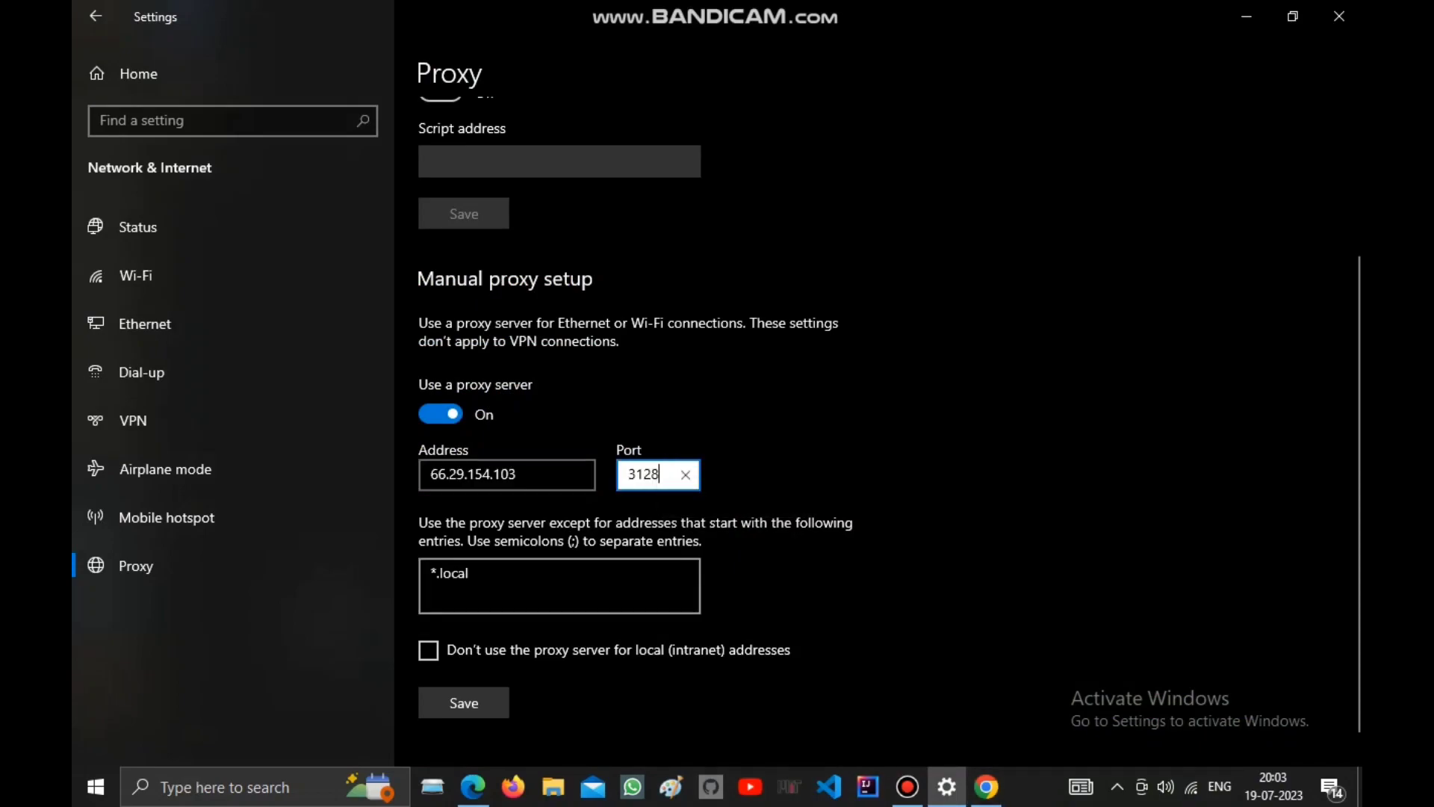
pyautogui.scroll(-1, 891, 421)
pyautogui.click(428, 620)
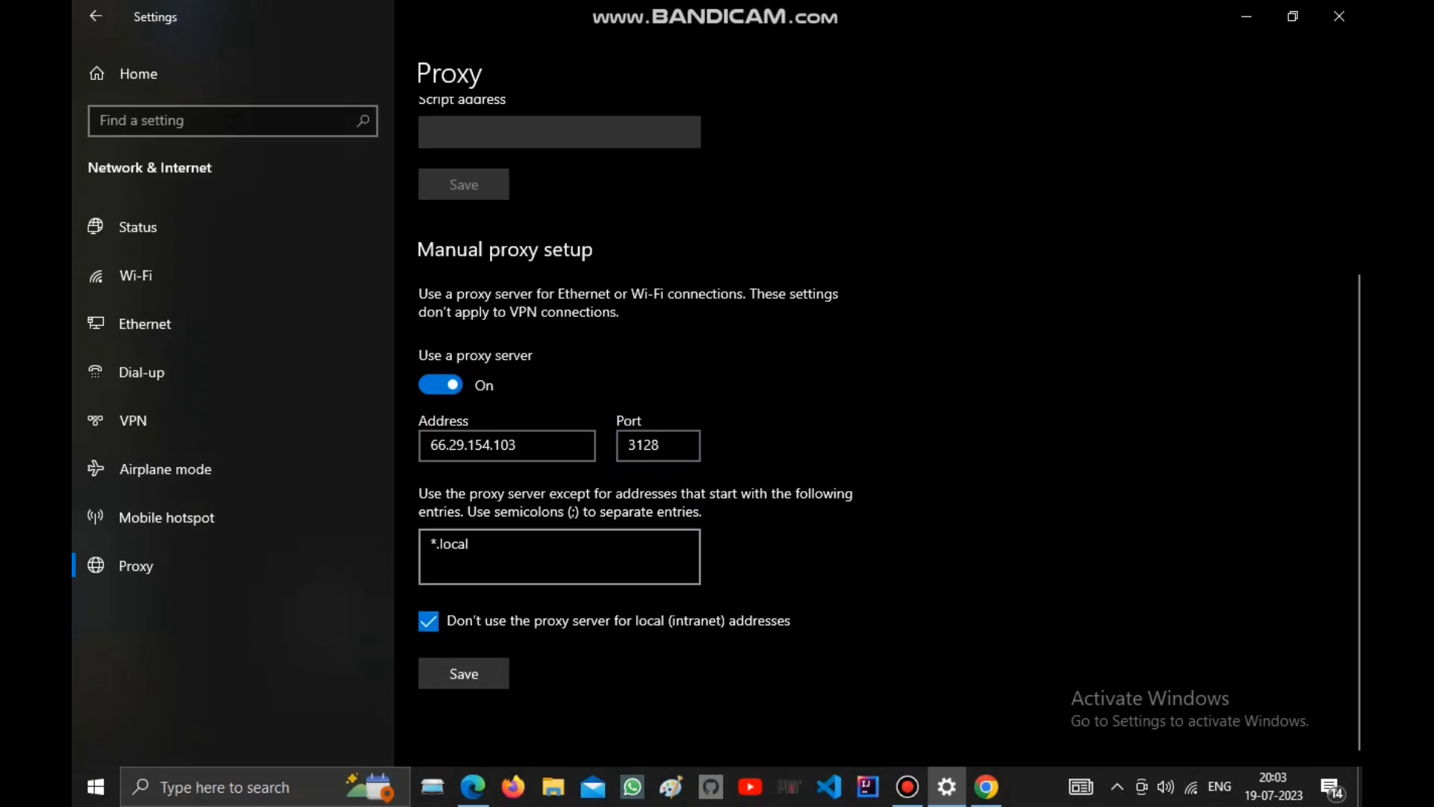
pyautogui.click(464, 673)
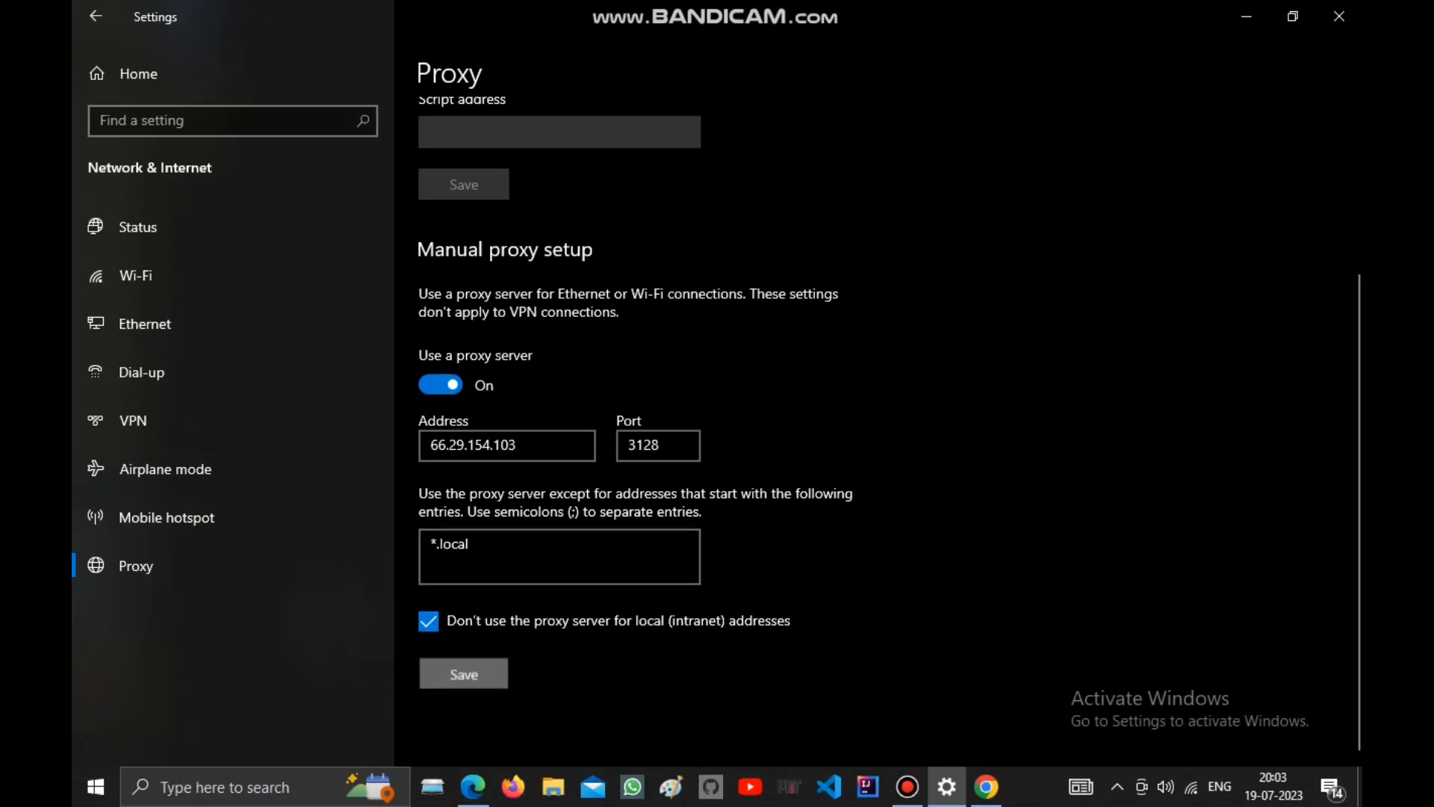